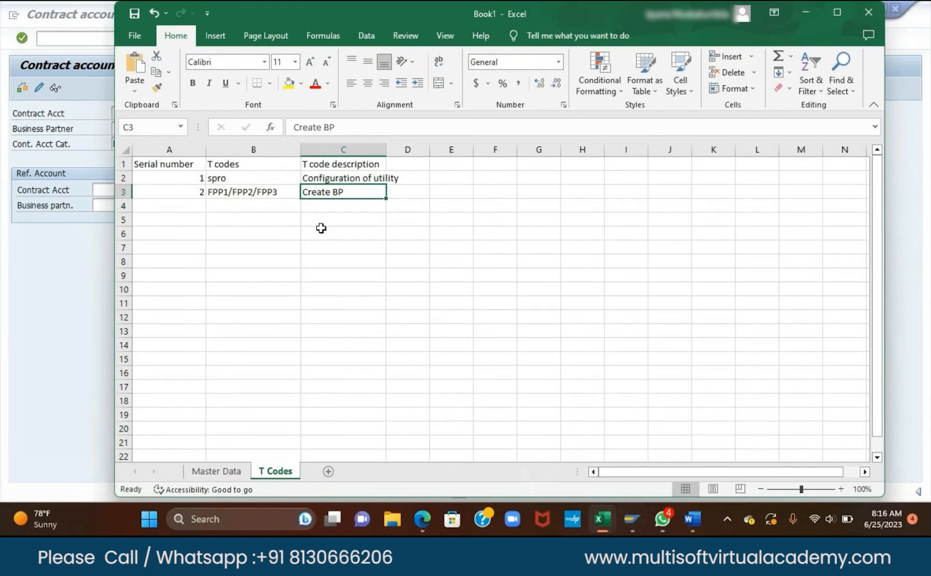
Switch to the Master Data sheet with Serial Number, Business Partner and Contract Account columns.
left_click(223, 473)
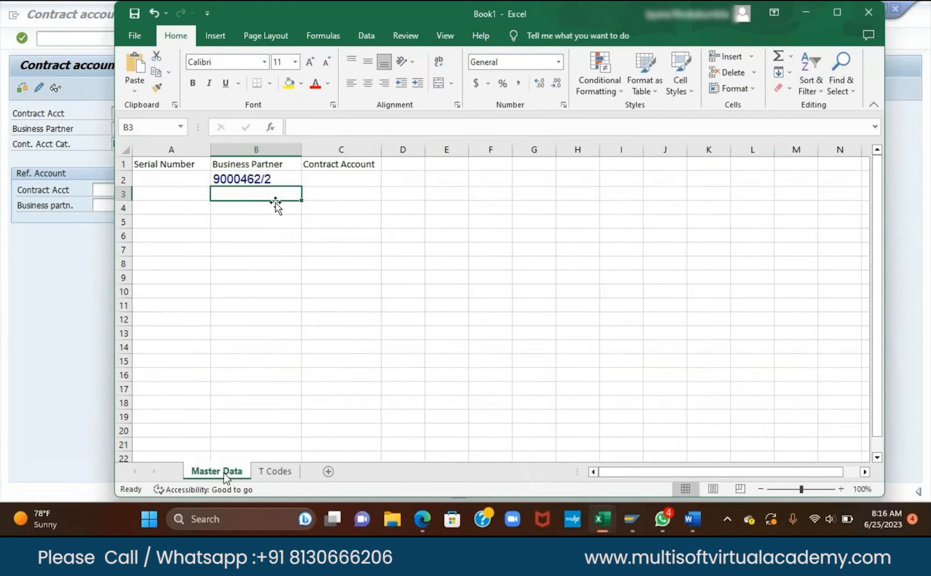
Correct cell B2 so it holds business partner 9000461.
left_click(276, 178)
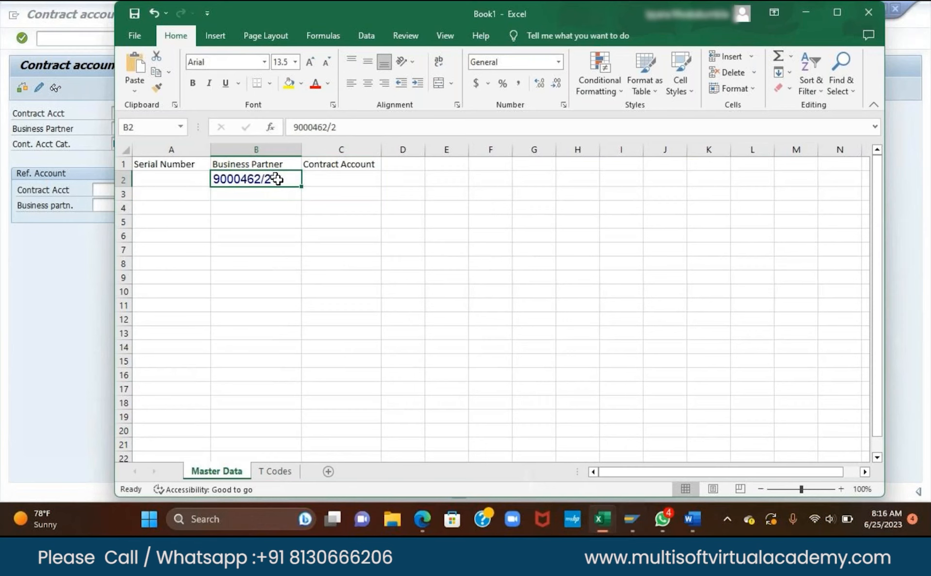
double_click(278, 179)
key("BackSpace")
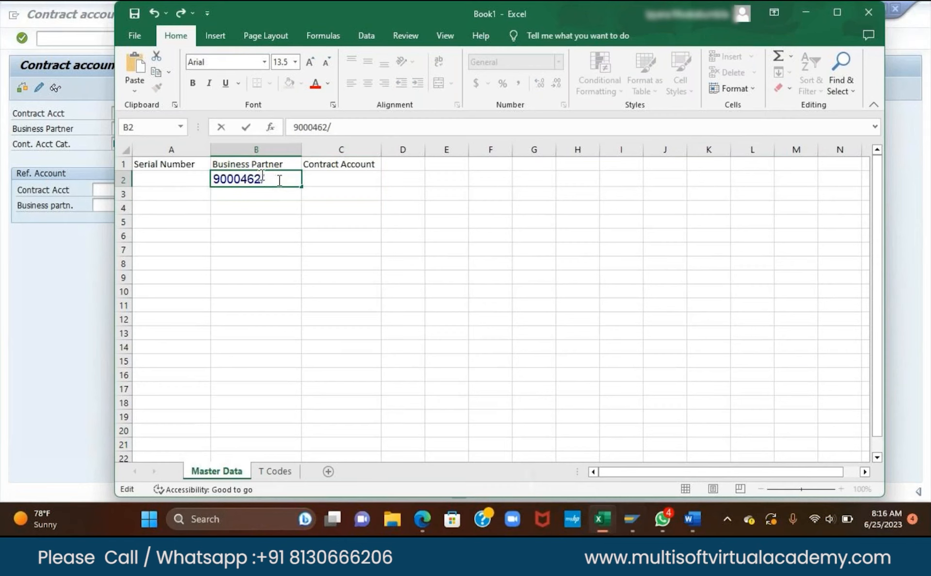
key("BackSpace")
type("1/2")
left_click(182, 196)
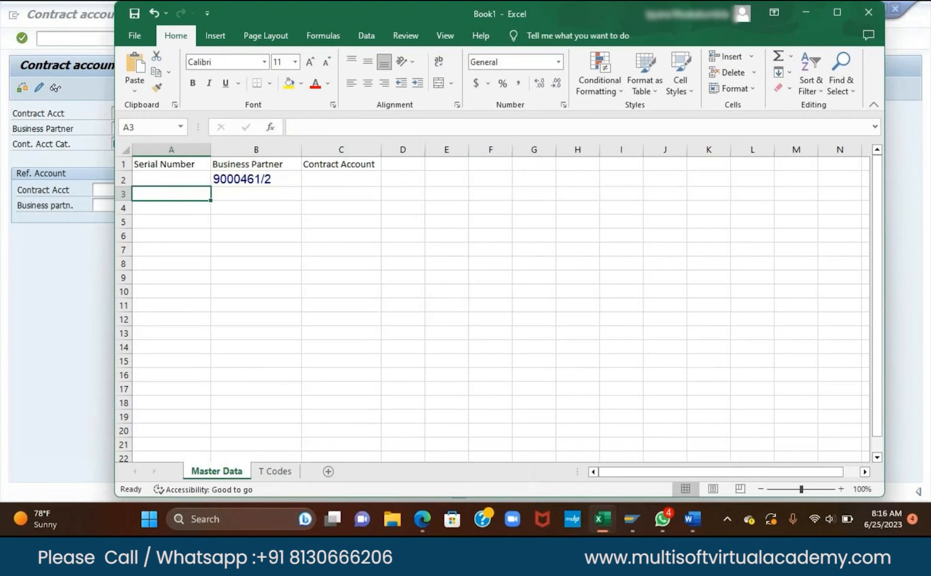
left_click(279, 180)
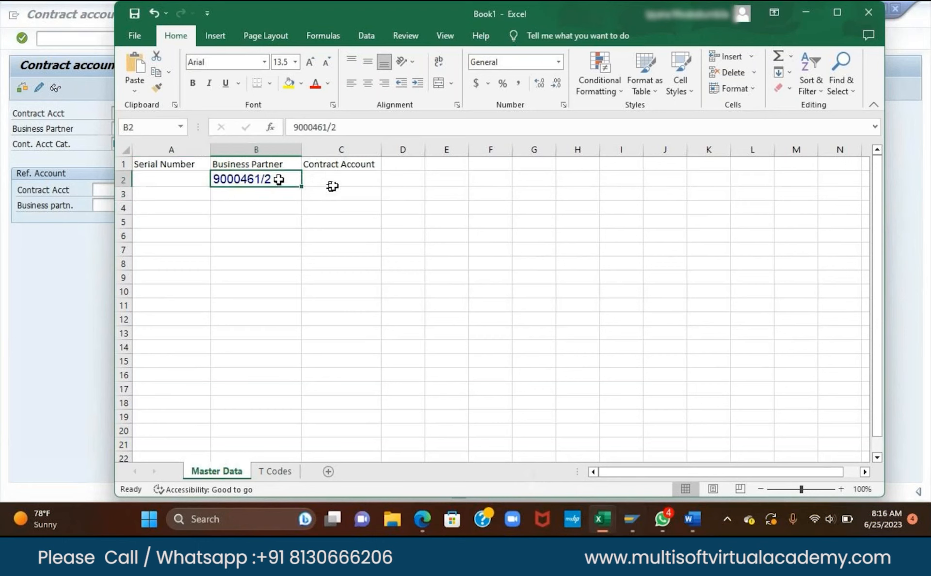
double_click(283, 178)
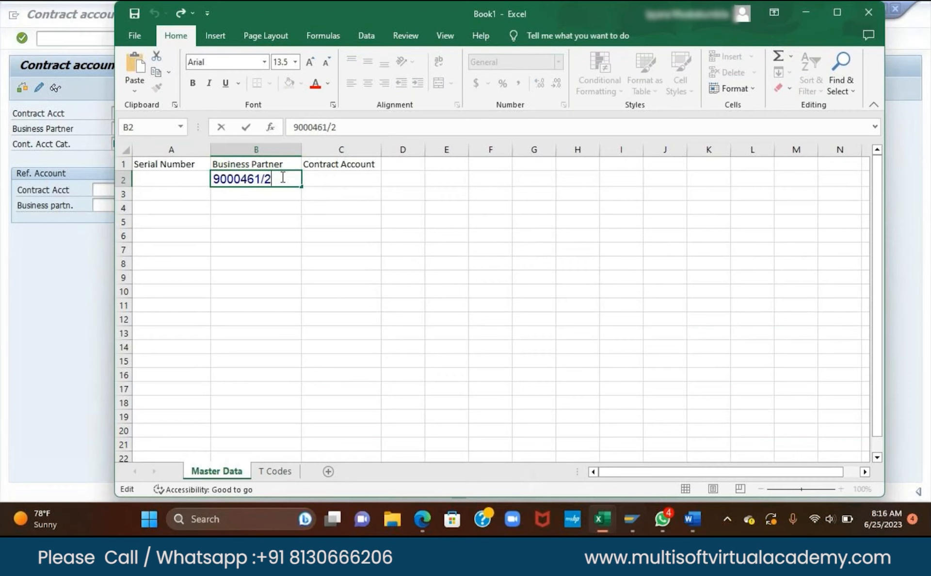
key("BackSpace")
type("9000462")
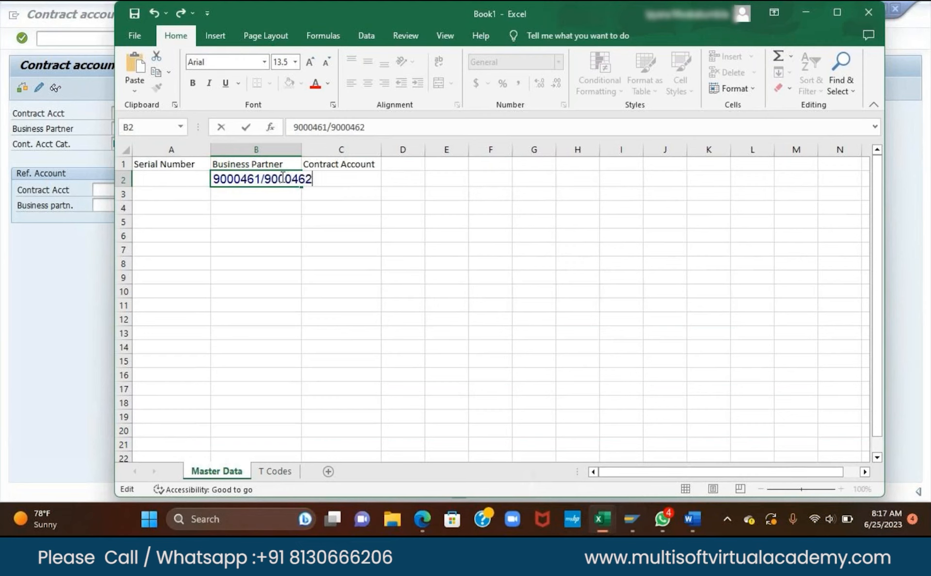
key("BackSpace")
key("BackSpace")
key("BackSpace")
key("BackSpace")
key("BackSpace")
key("BackSpace")
key("BackSpace")
key("BackSpace")
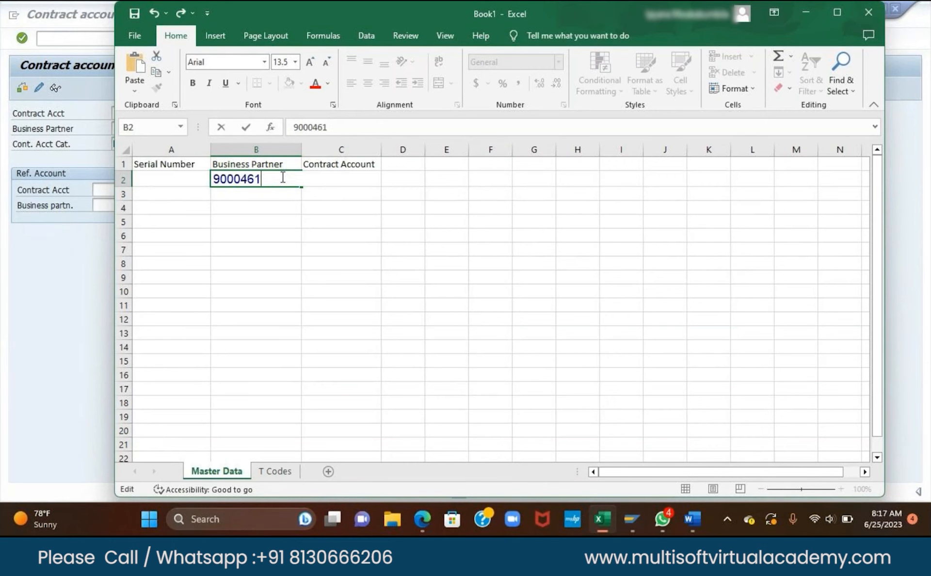
Enter 9000462 in cell B3 and bring the SAP contract account screen forward.
key("Return")
type("9000")
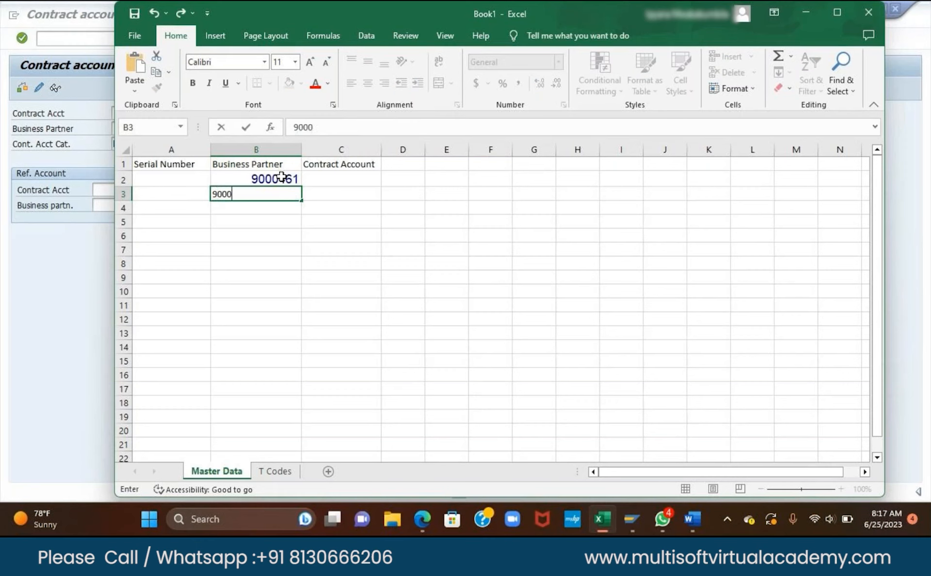
type("462")
key("Return")
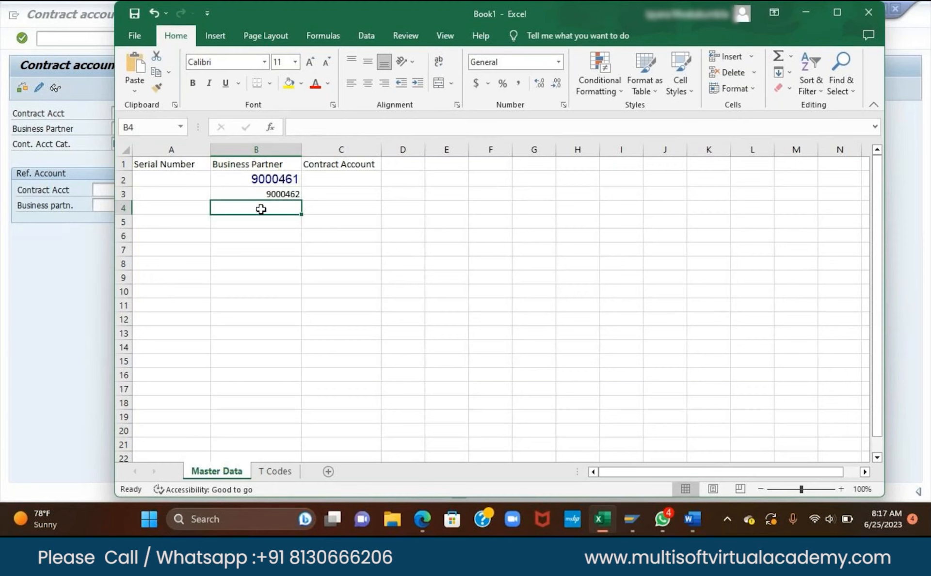
left_click(254, 191)
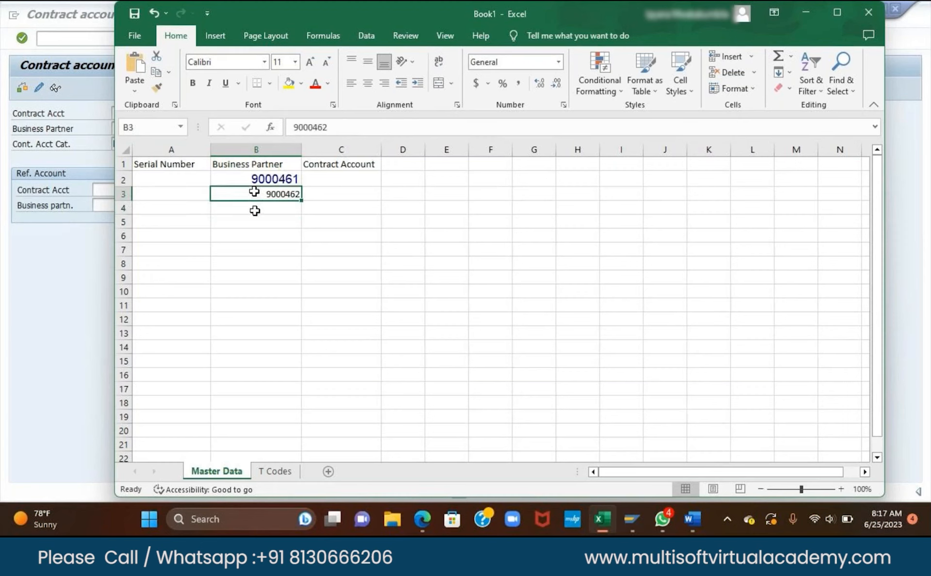
left_click(292, 179)
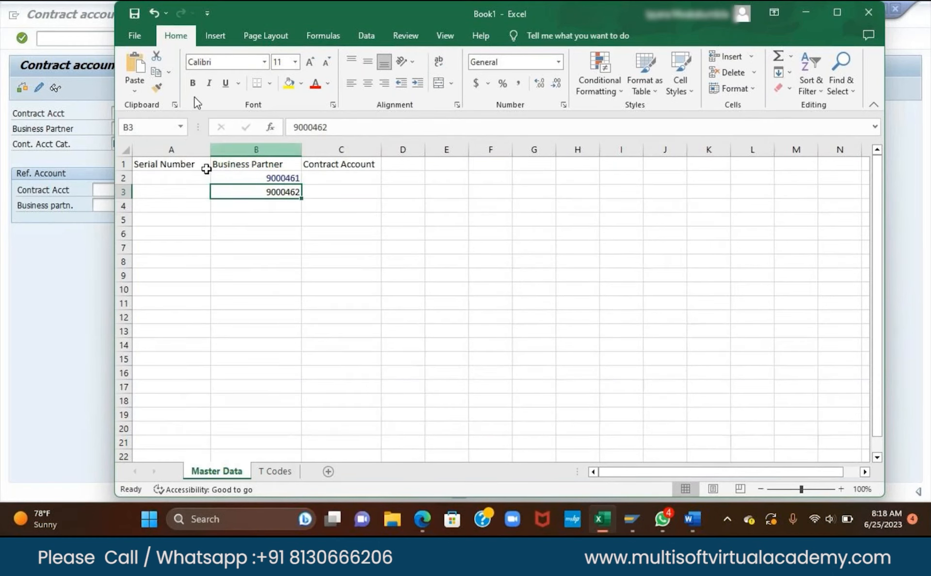
left_click(263, 206)
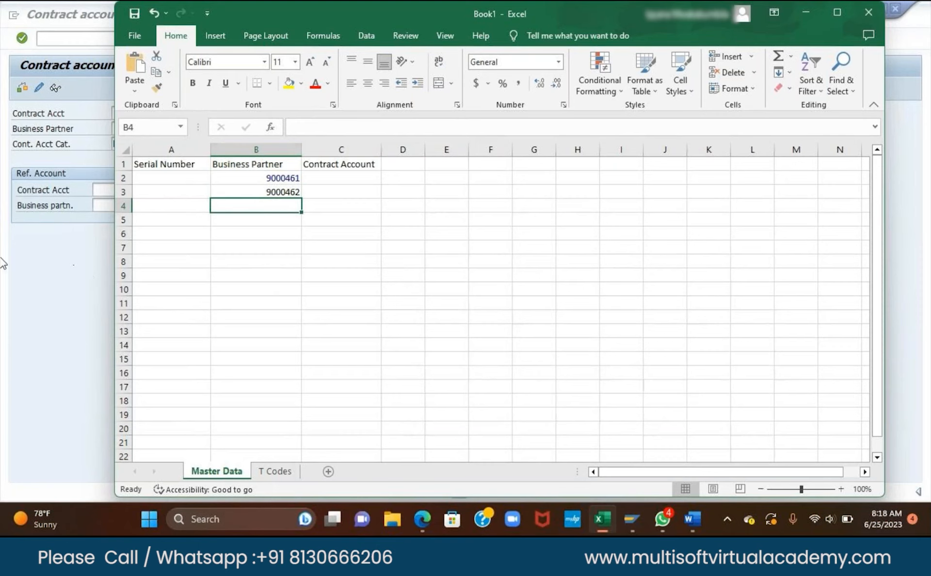
left_click(80, 269)
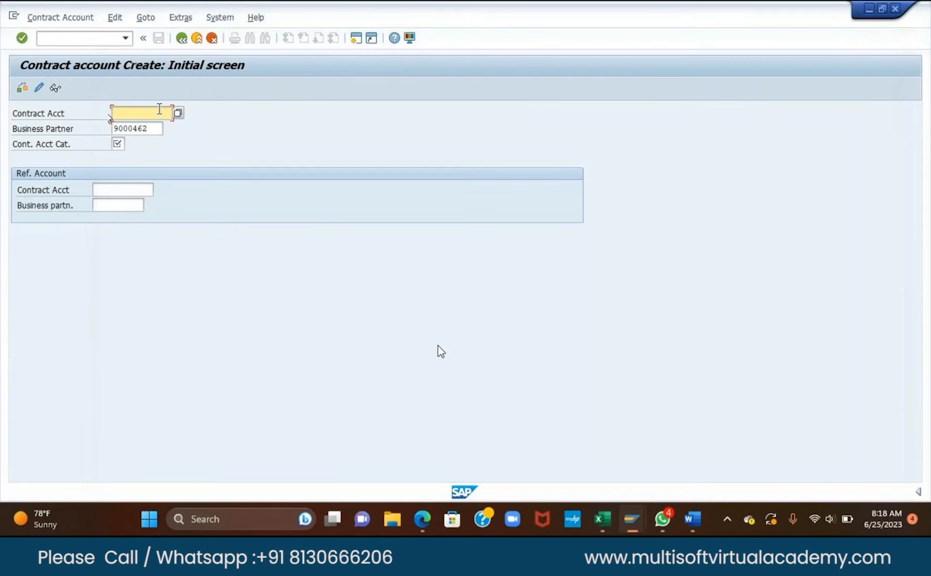
Choose contract account category 01 IS-U Contract Account and proceed to the general data.
mouse_move(599, 522)
left_click(149, 128)
key("F4")
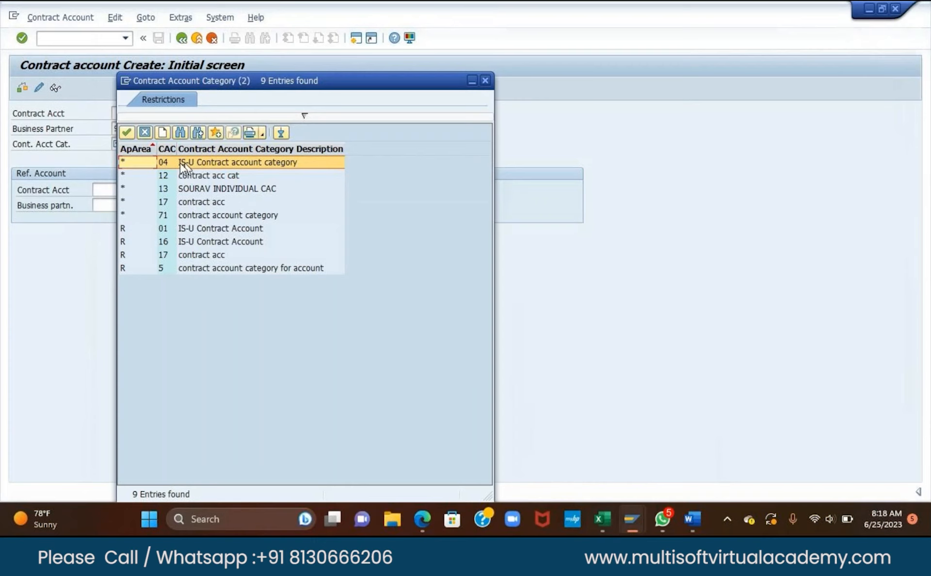
double_click(165, 228)
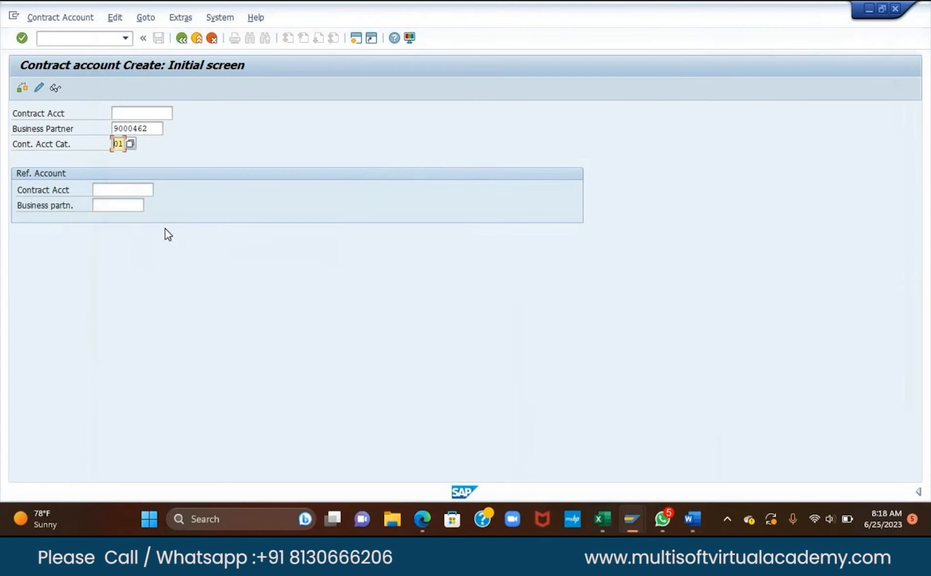
key("Return")
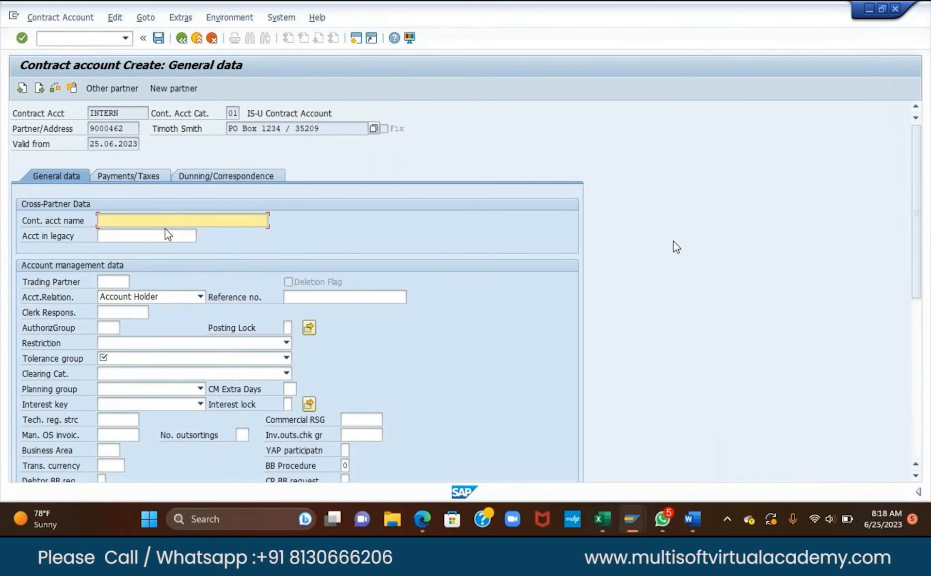
Enter the business partner's name as the contract account name.
scroll(677, 241, "down", 1)
scroll(677, 240, "up", 1)
scroll(141, 245, "down", 1)
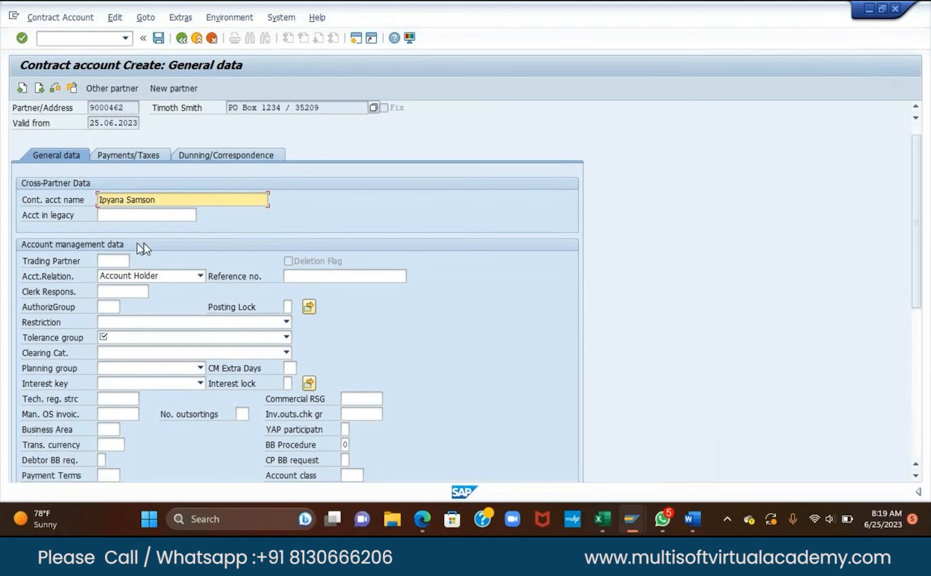
left_click(153, 216)
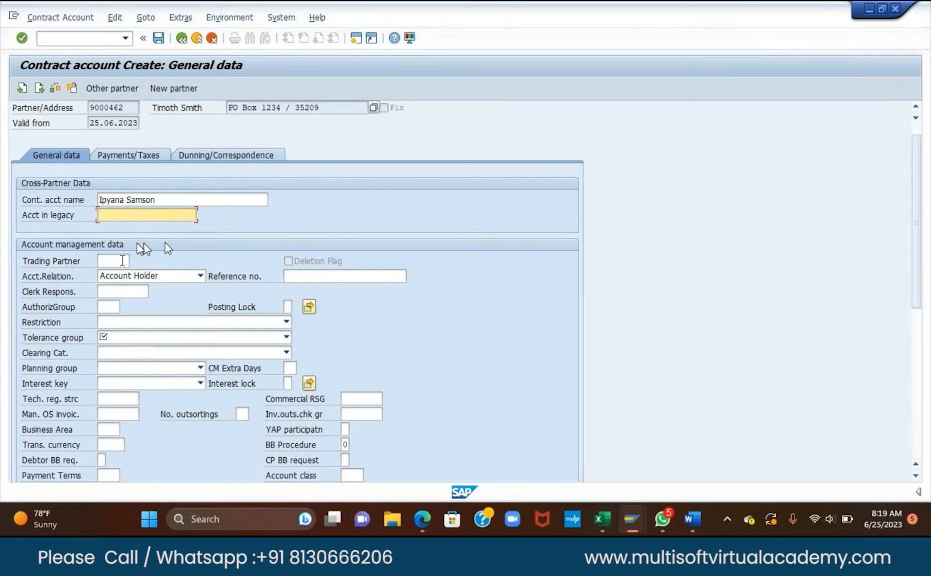
key("Return")
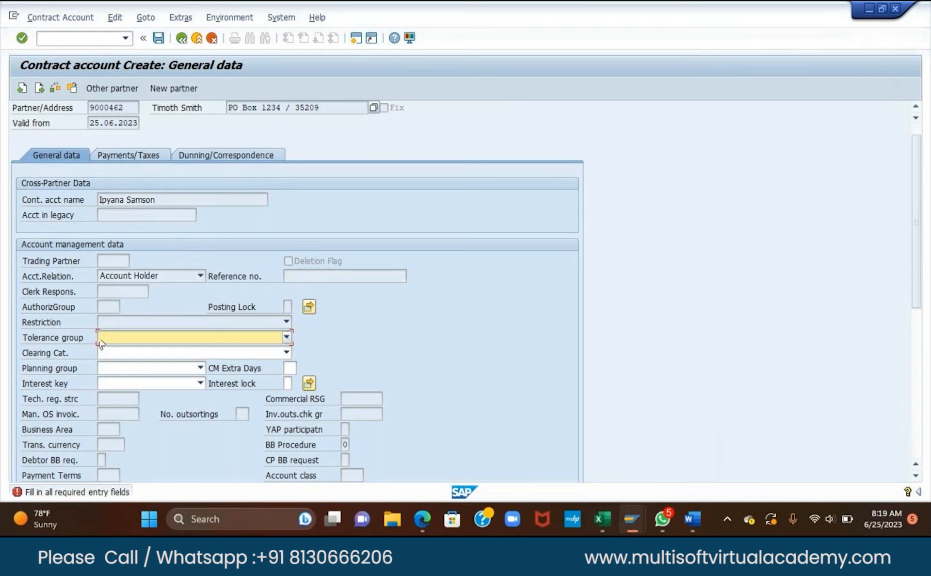
Set tolerance group 0001 (2 EUR Absolute) and clearing category Standard clearing.
left_click(287, 338)
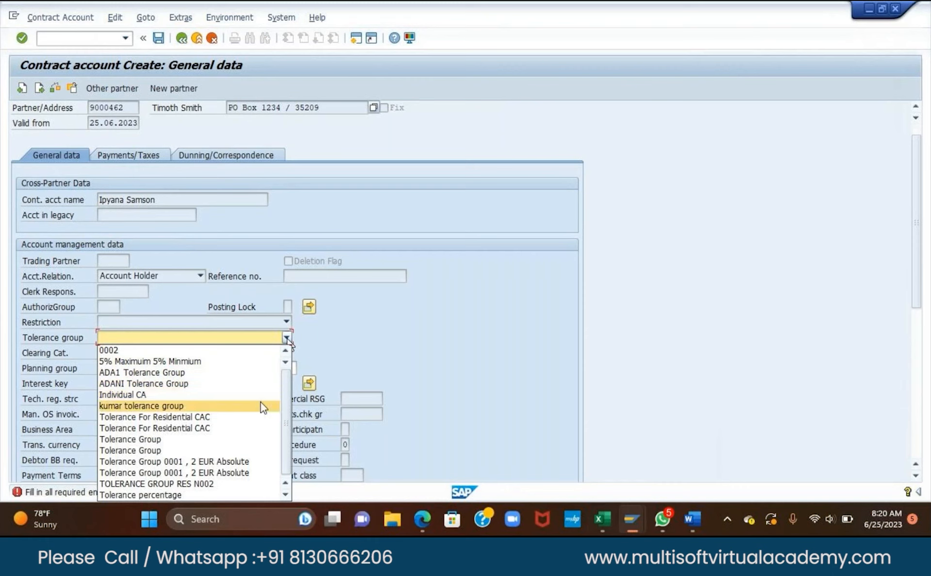
scroll(253, 432, "down", 1)
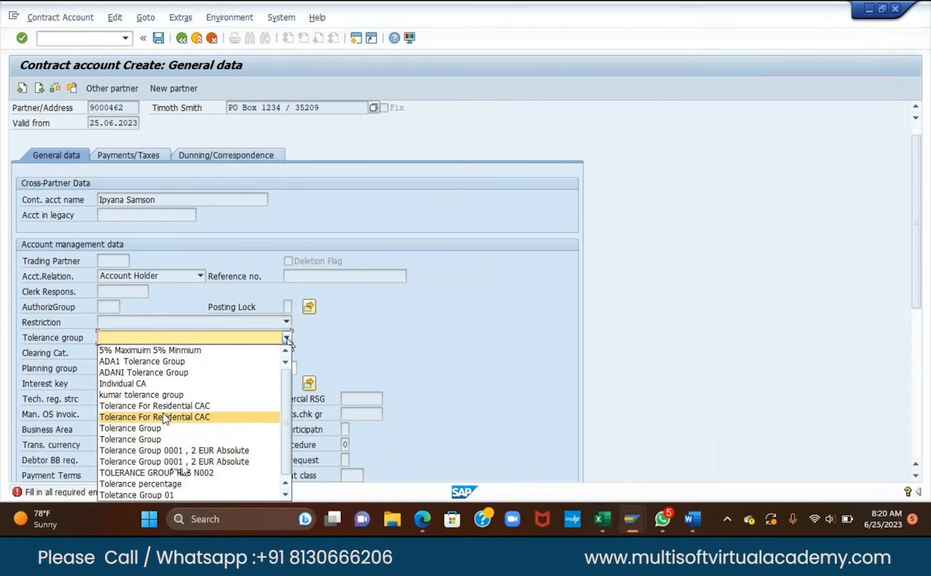
left_click(150, 451)
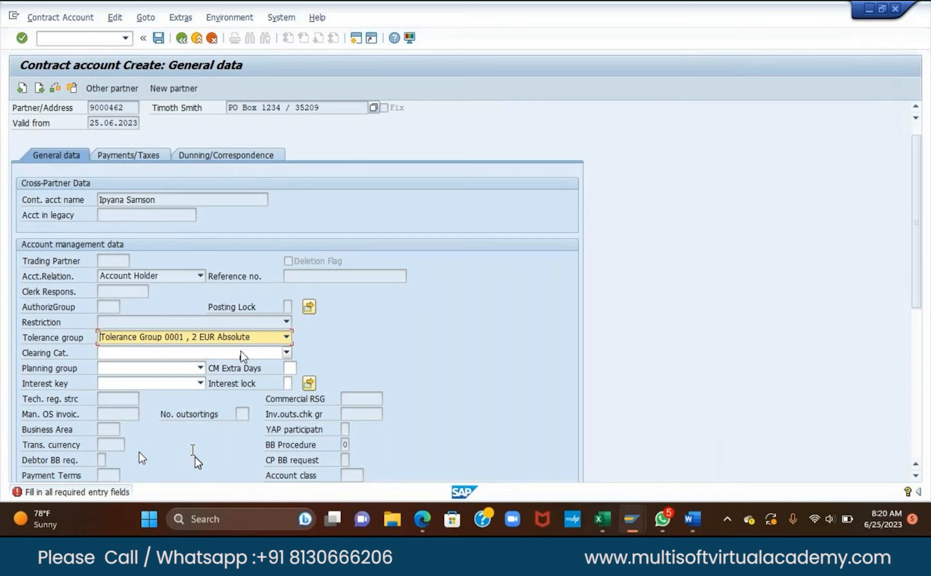
left_click(273, 353)
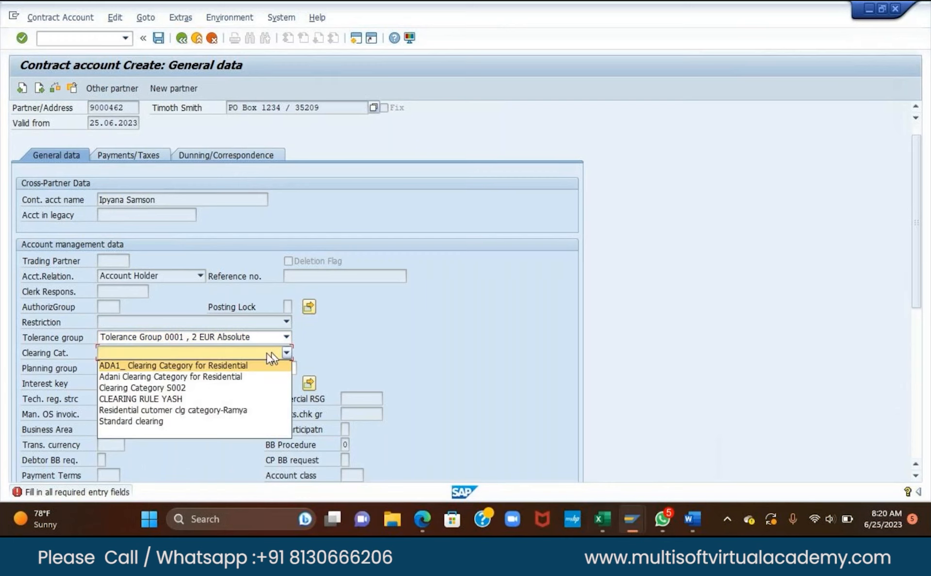
left_click(220, 351)
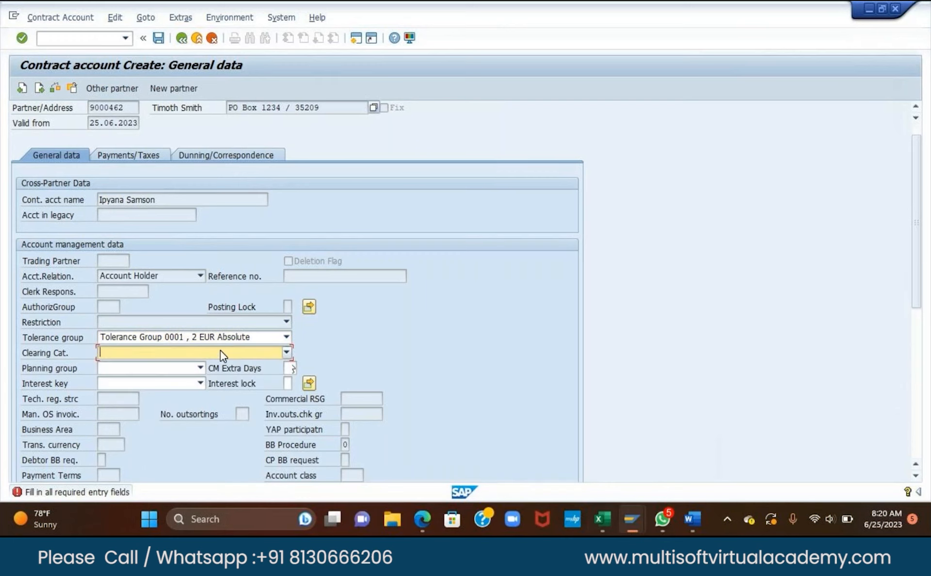
left_click(288, 352)
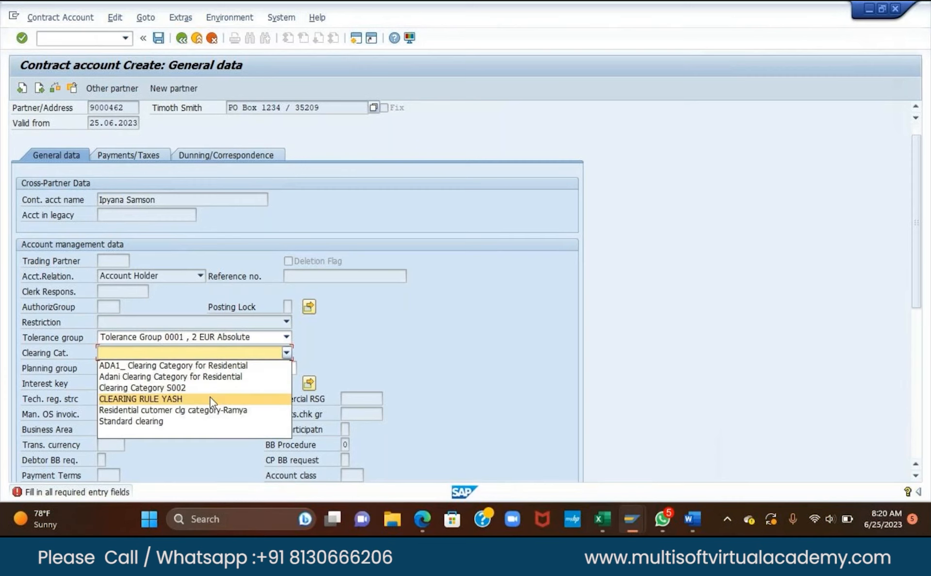
left_click(180, 426)
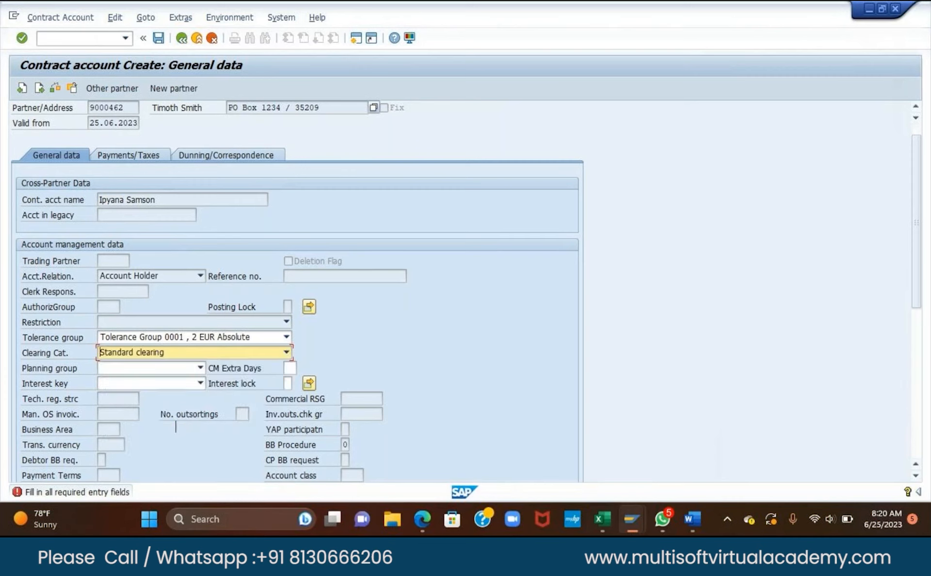
left_click(179, 449)
key("Return")
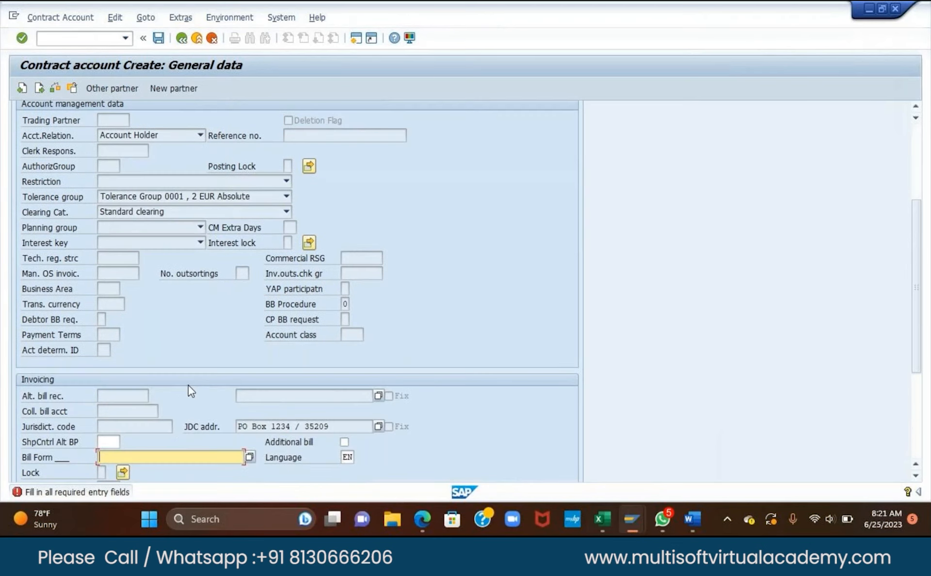
Set the bill form to IS_U_BILL.
scroll(188, 385, "down", 2)
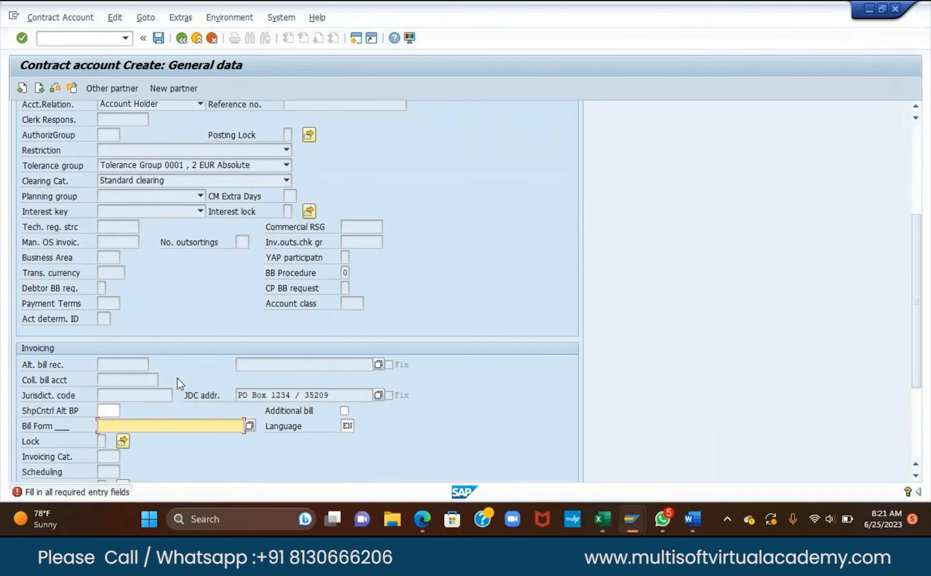
scroll(182, 383, "down", 6)
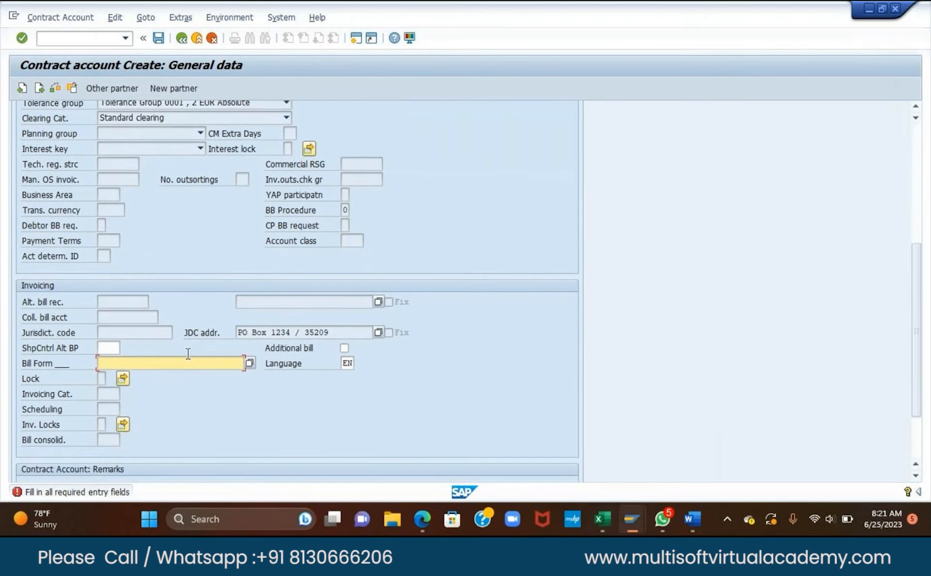
scroll(186, 360, "down", 3)
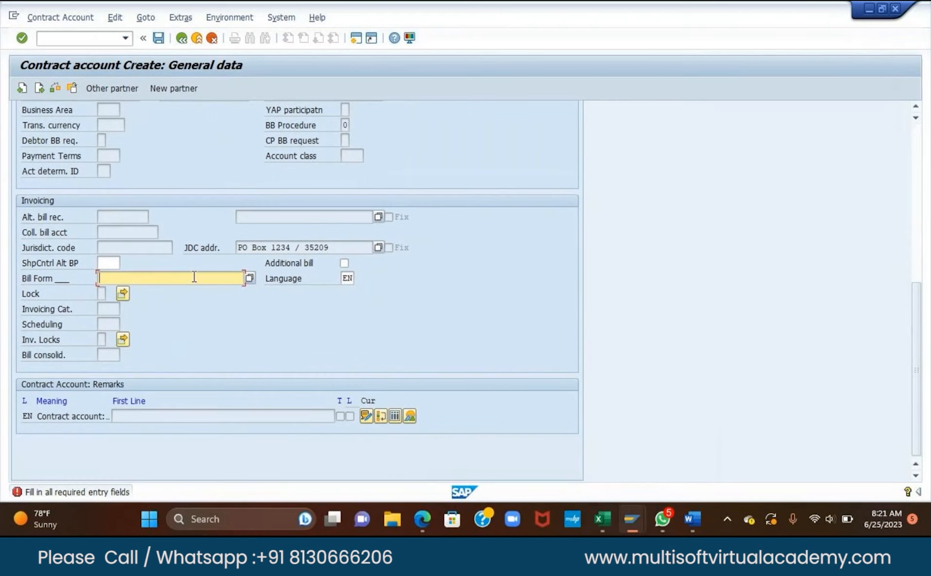
left_click(248, 276)
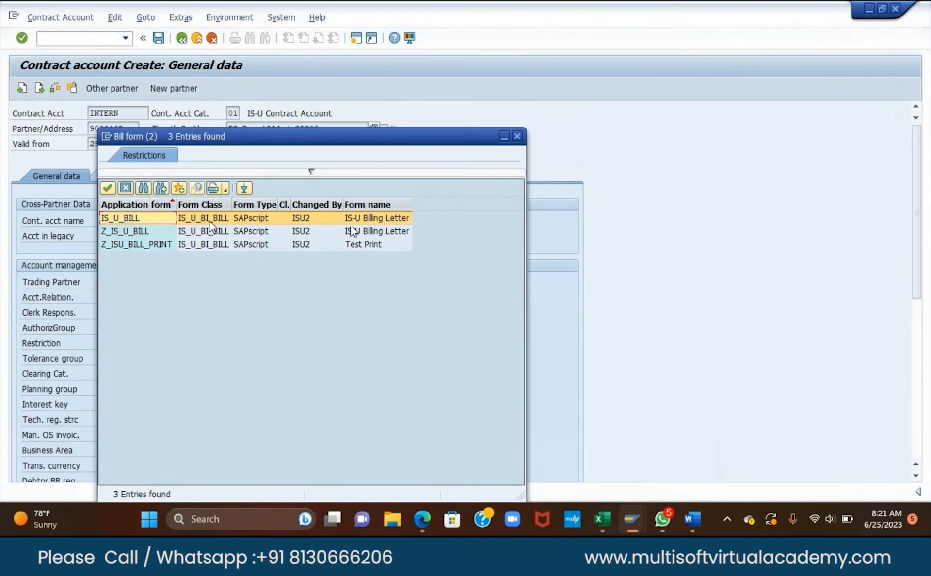
double_click(124, 216)
key("Return")
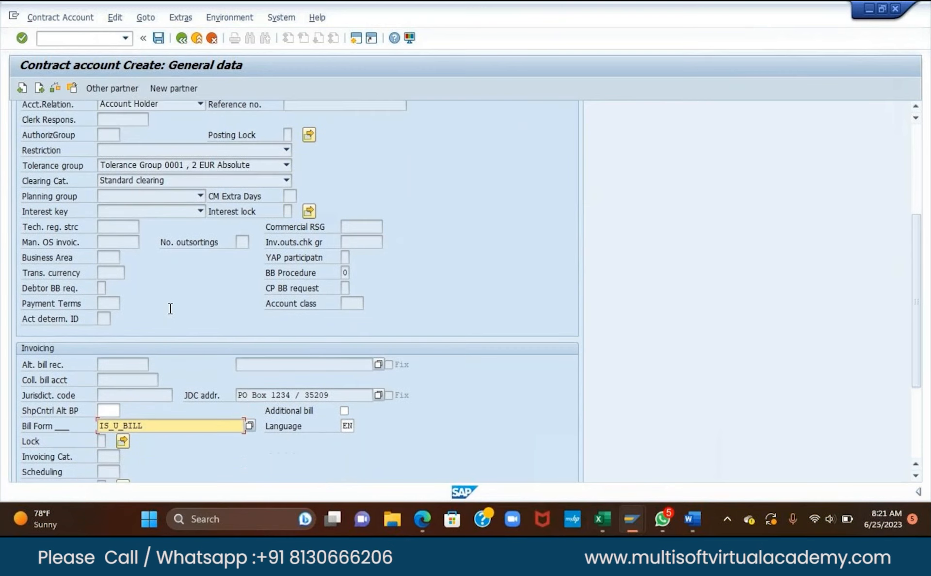
Set account determination ID 01 Residential Customer.
scroll(174, 305, "down", 3)
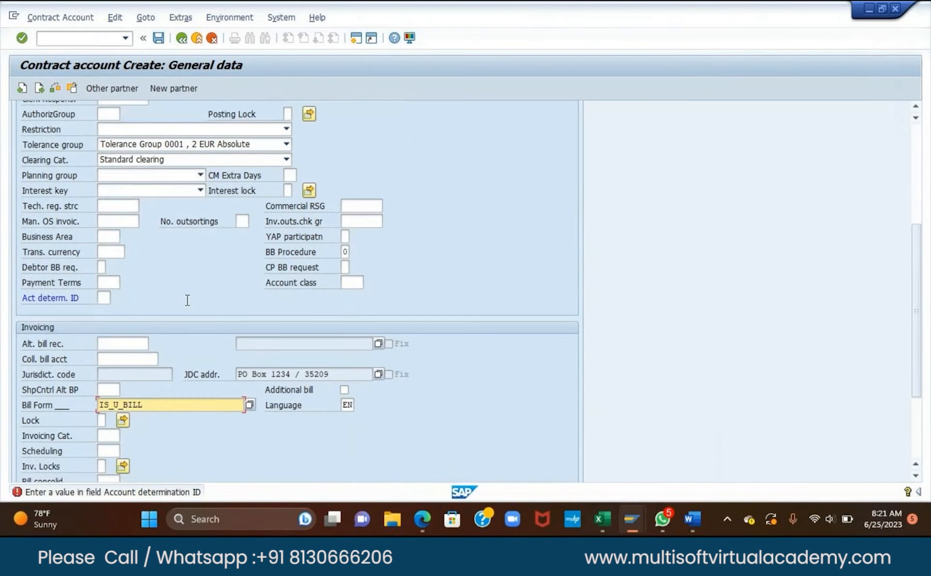
scroll(191, 299, "down", 3)
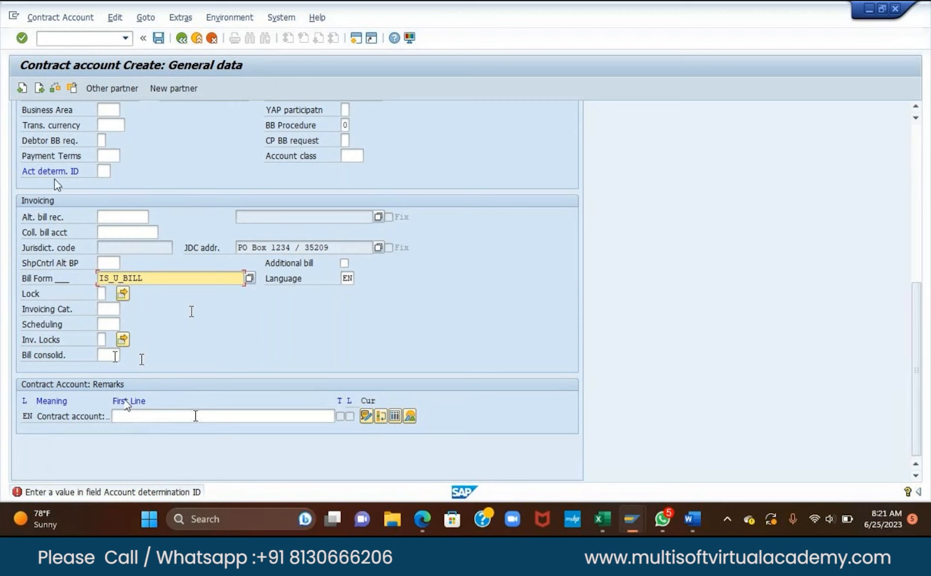
left_click(104, 171)
left_click(116, 170)
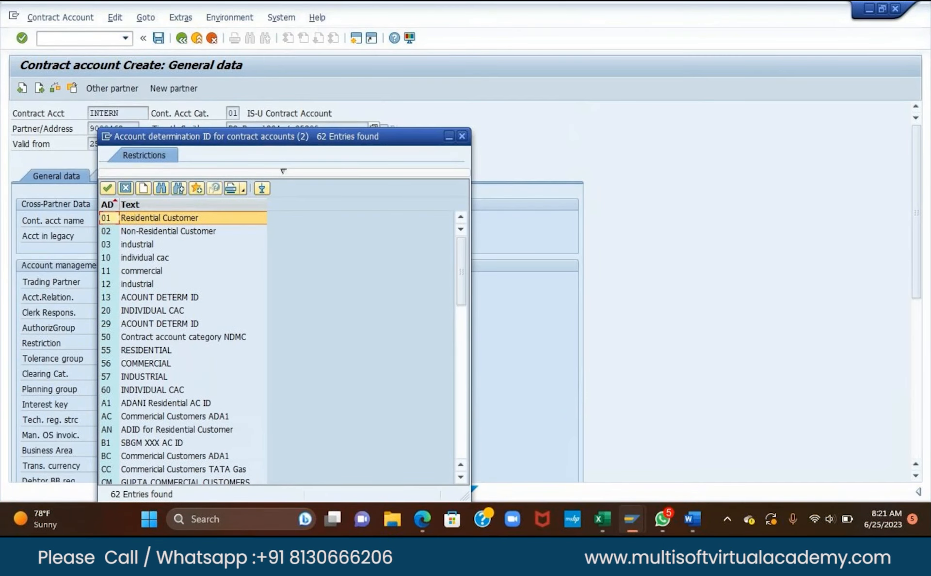
double_click(224, 217)
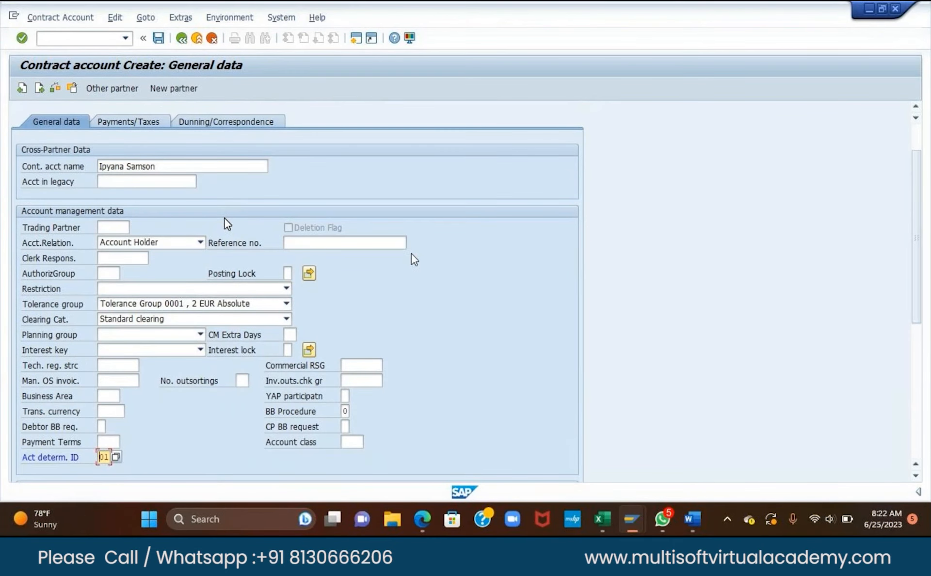
key("Return")
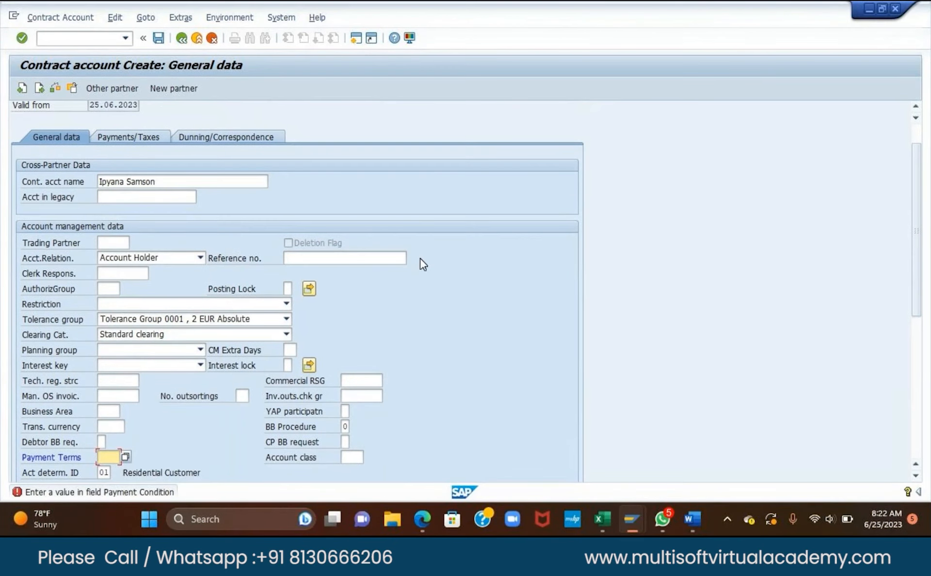
Set payment terms S002 (14 Days Net Due) and move on to payments/taxes data.
left_click(125, 457)
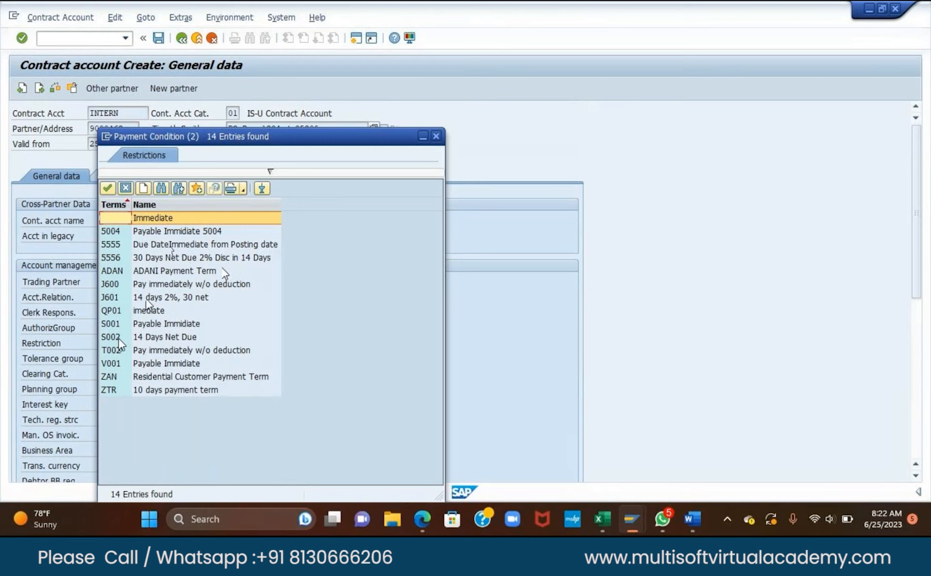
double_click(145, 336)
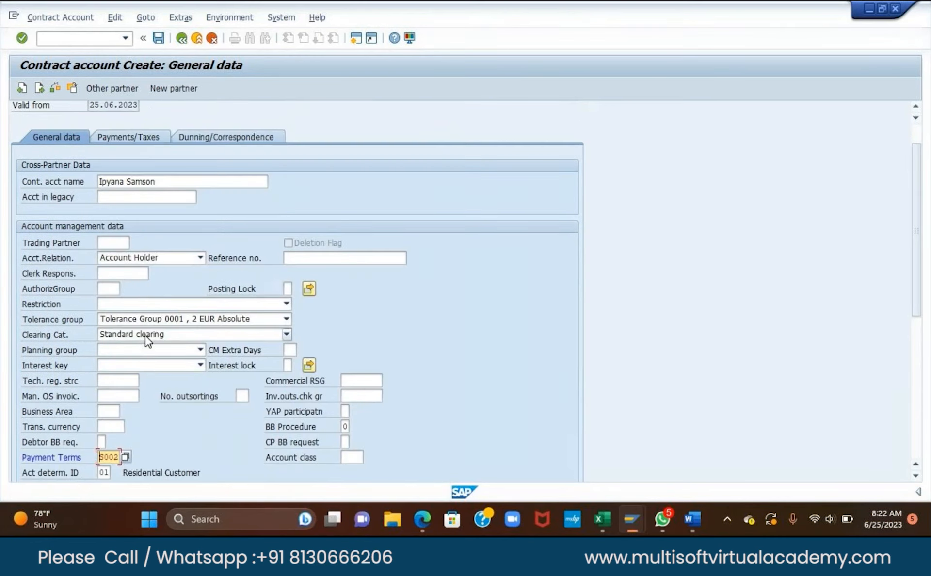
key("Return")
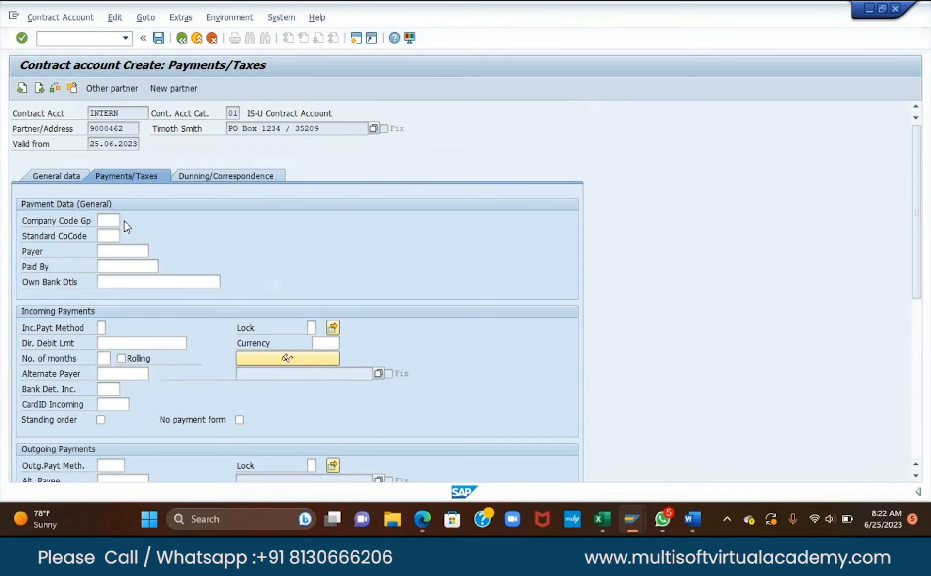
Set the company code group to SSBC.
left_click(126, 221)
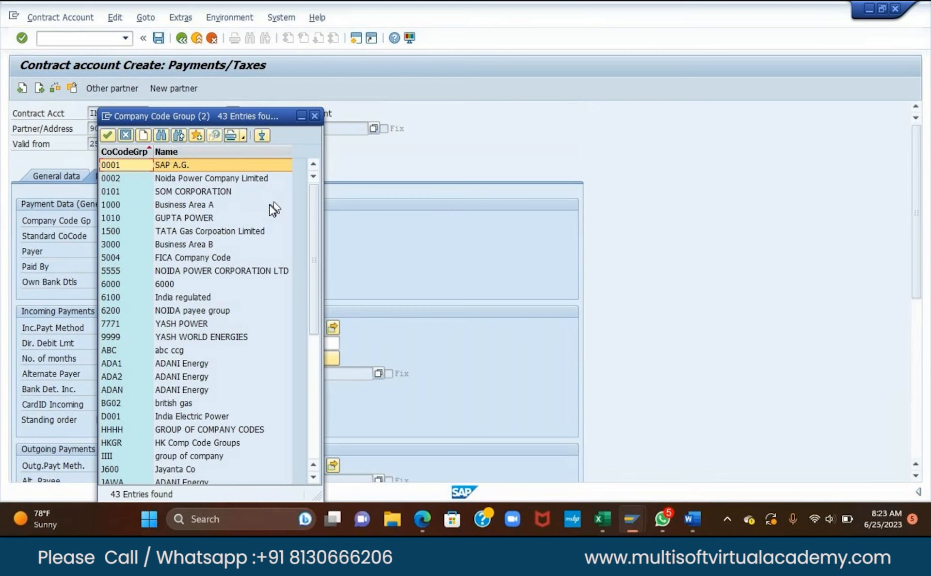
scroll(270, 203, "down", 2)
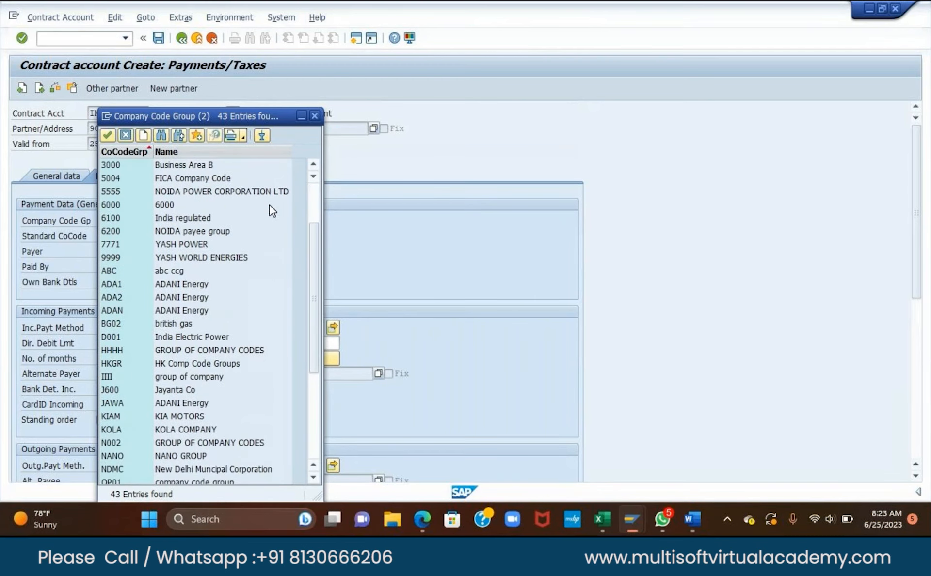
scroll(270, 204, "down", 5)
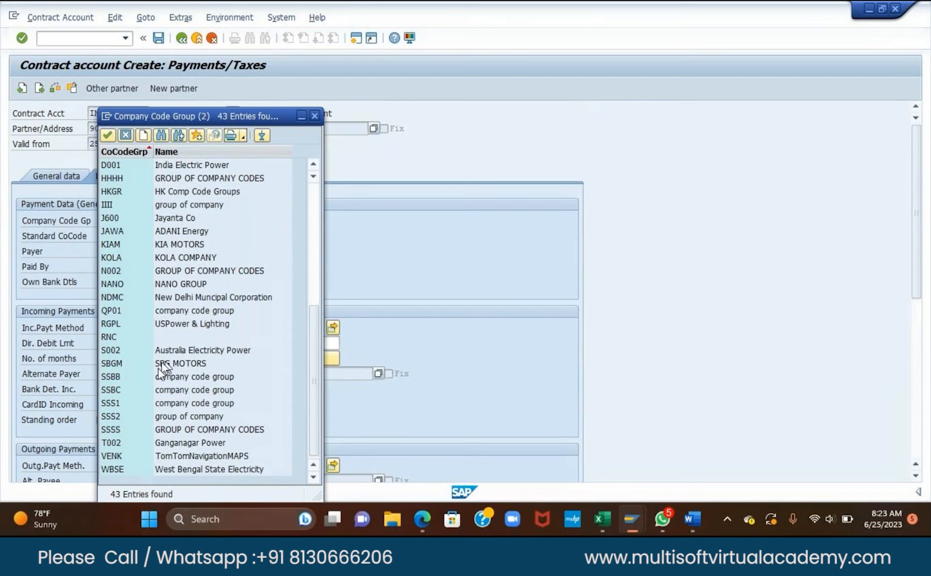
scroll(165, 340, "up", 4)
scroll(170, 244, "down", 4)
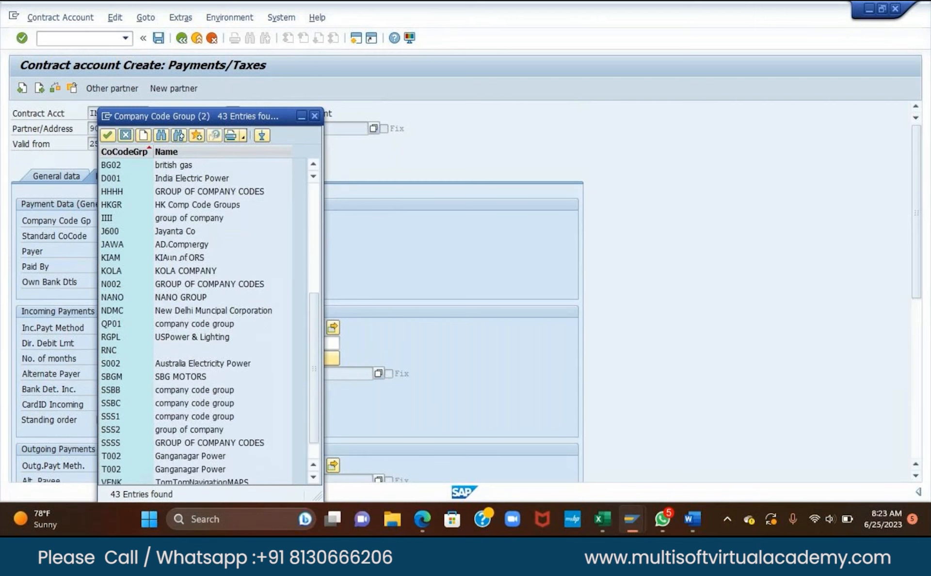
left_click(110, 389)
double_click(110, 390)
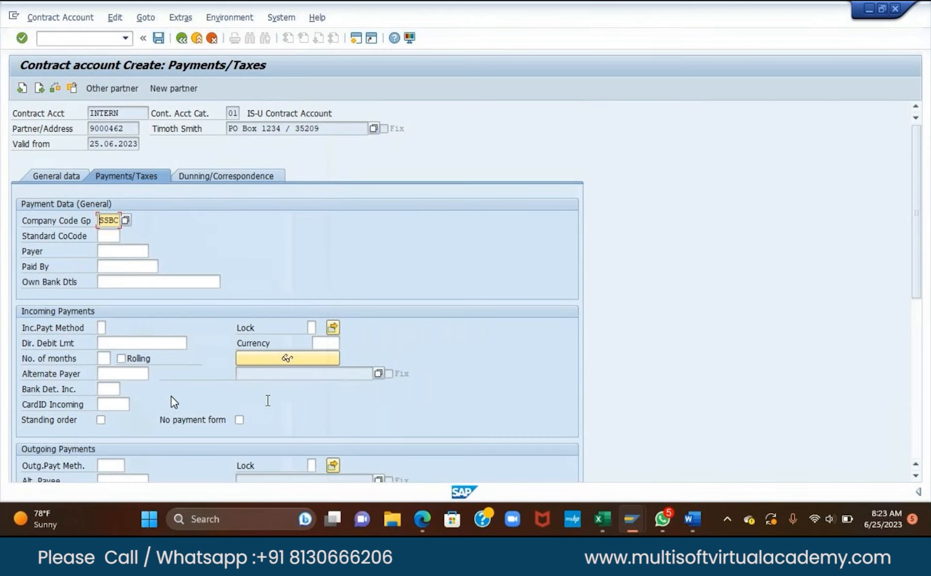
Set the standard company code to IIII and continue to dunning/correspondence data.
left_click(112, 236)
key("F4")
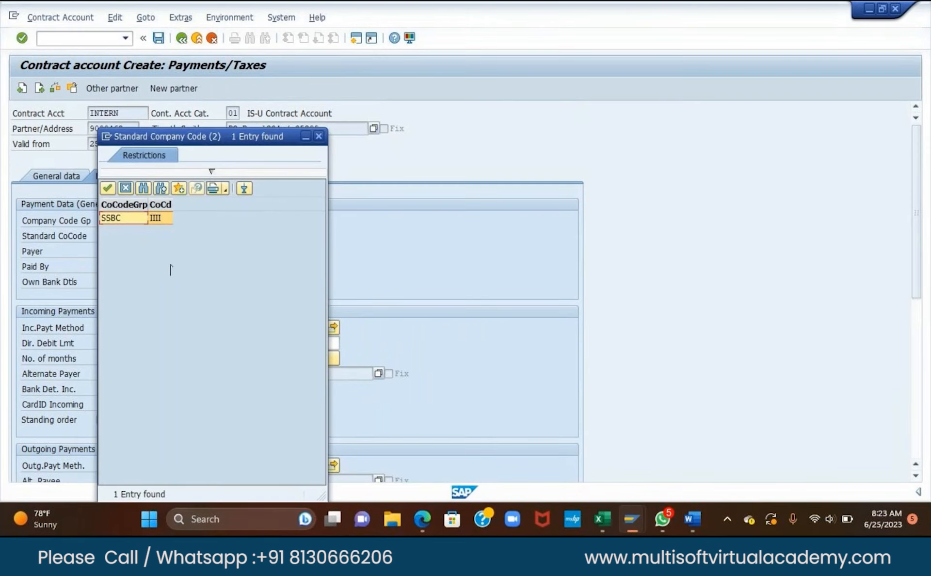
double_click(124, 218)
key("Return")
scroll(456, 313, "down", 4)
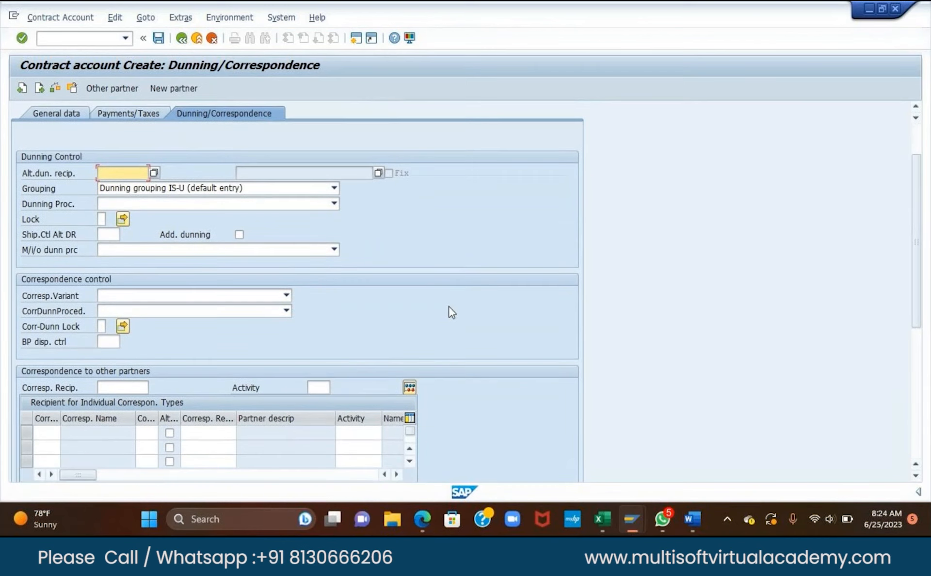
Choose Standard Dunning procedure as the dunning procedure, leaving the alternative recipient empty.
scroll(449, 311, "down", 1)
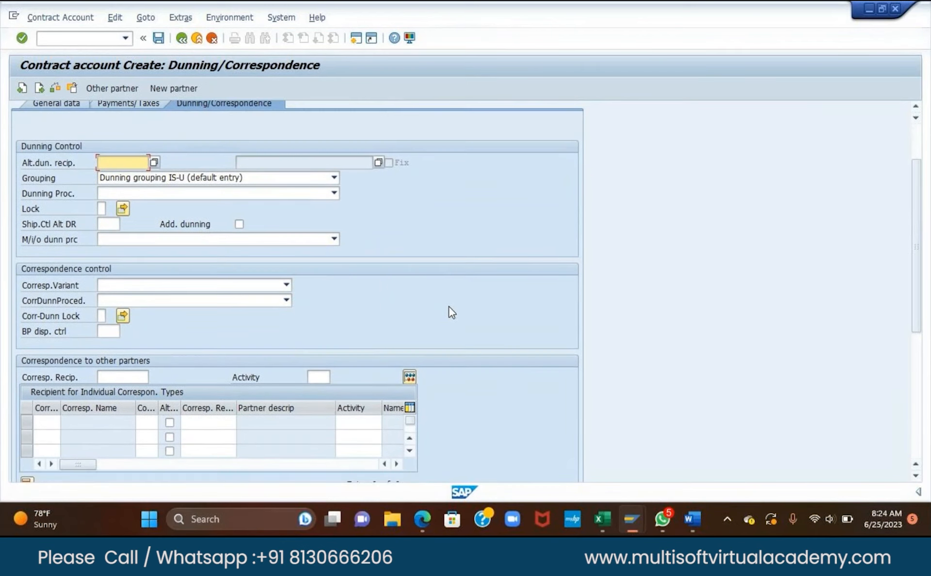
left_click(154, 162)
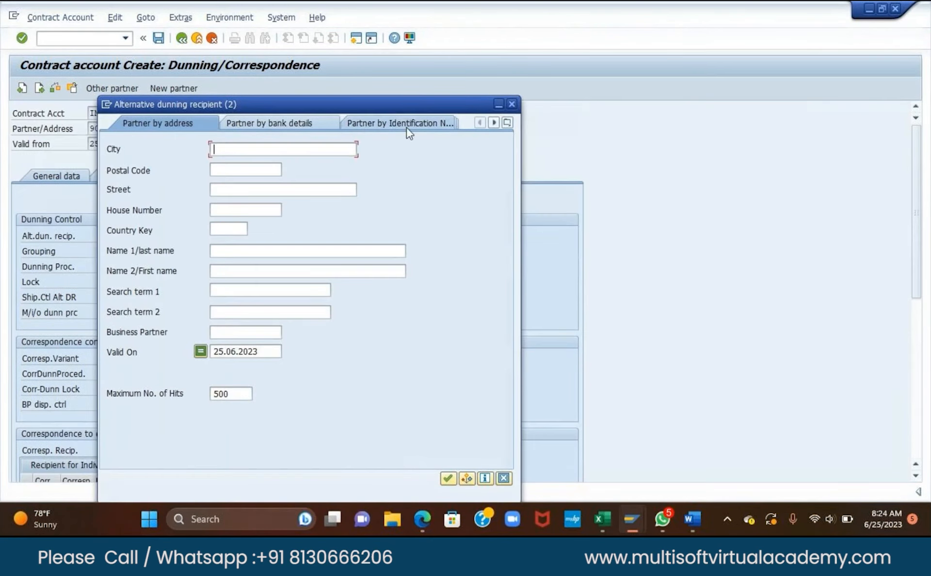
left_click(511, 105)
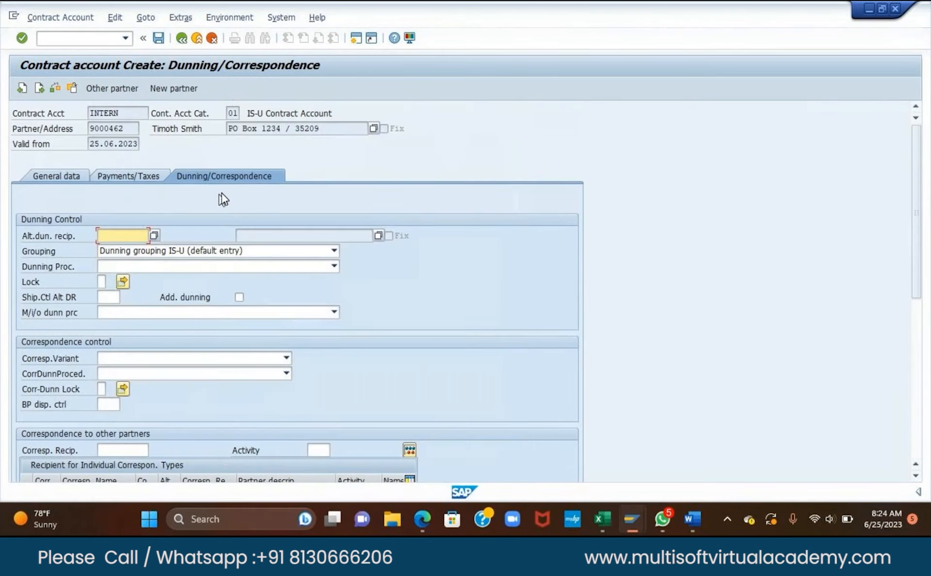
scroll(222, 193, "down", 1)
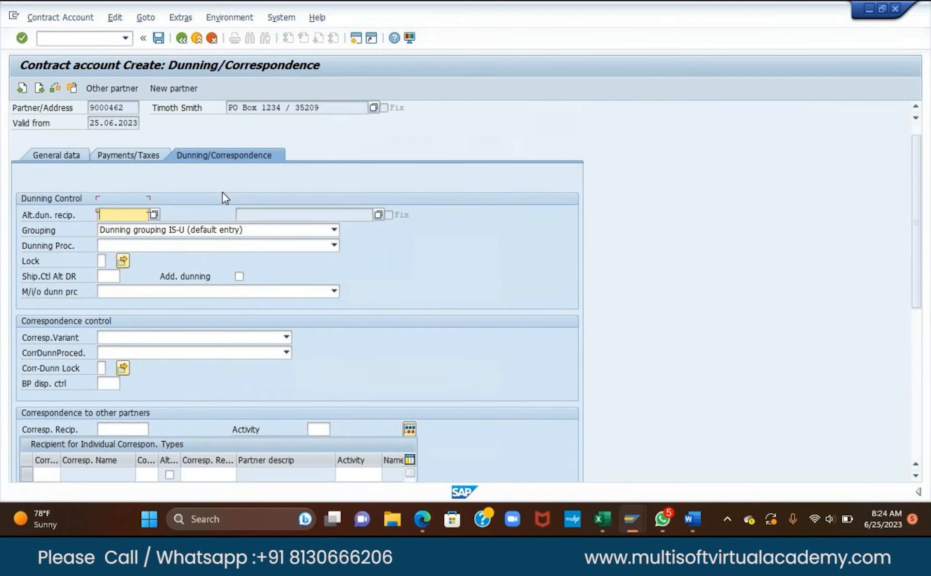
scroll(222, 192, "down", 2)
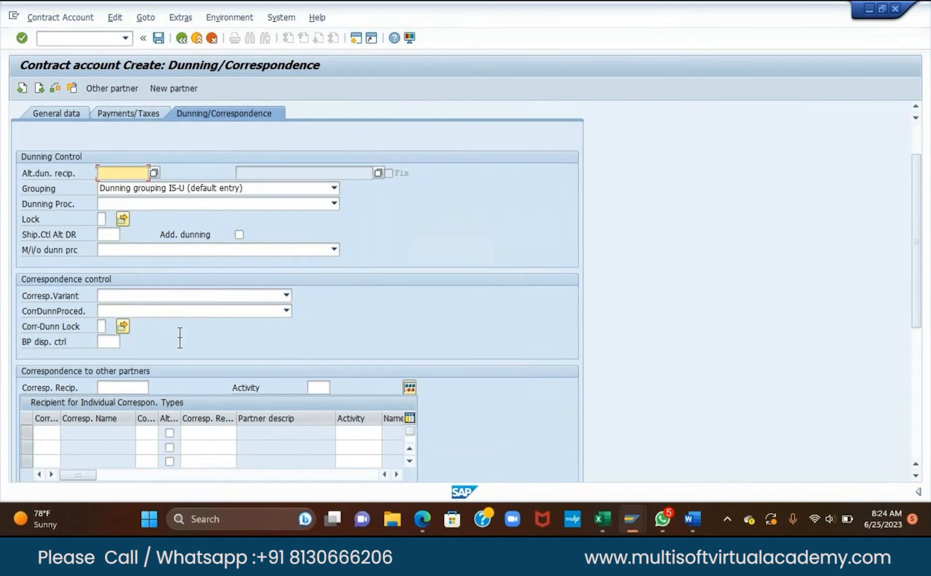
left_click(147, 200)
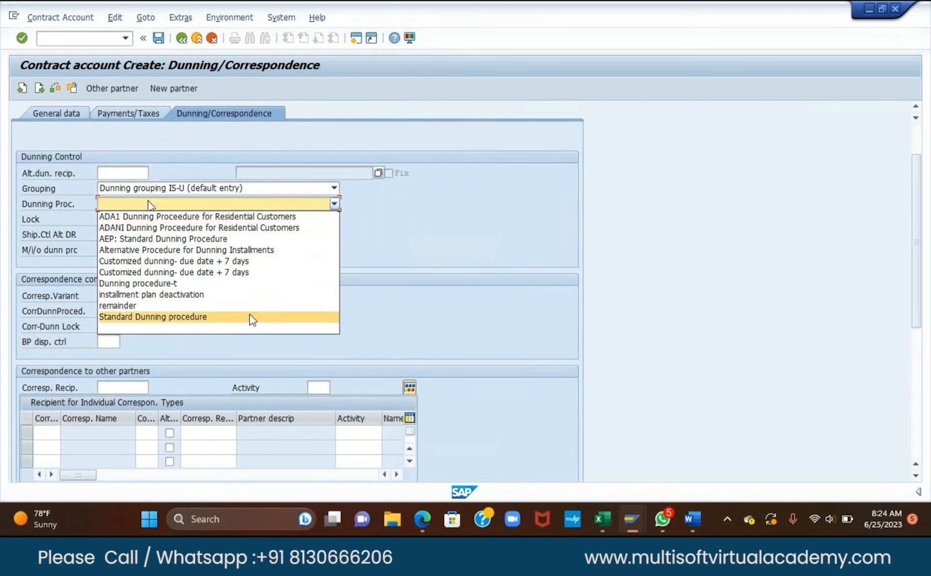
left_click(233, 319)
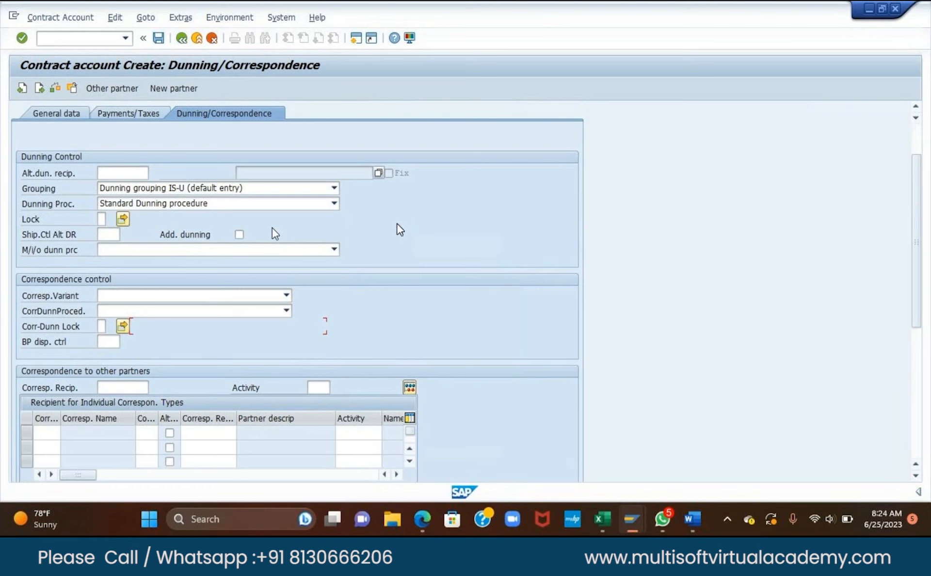
scroll(397, 226, "down", 1)
scroll(393, 230, "down", 3)
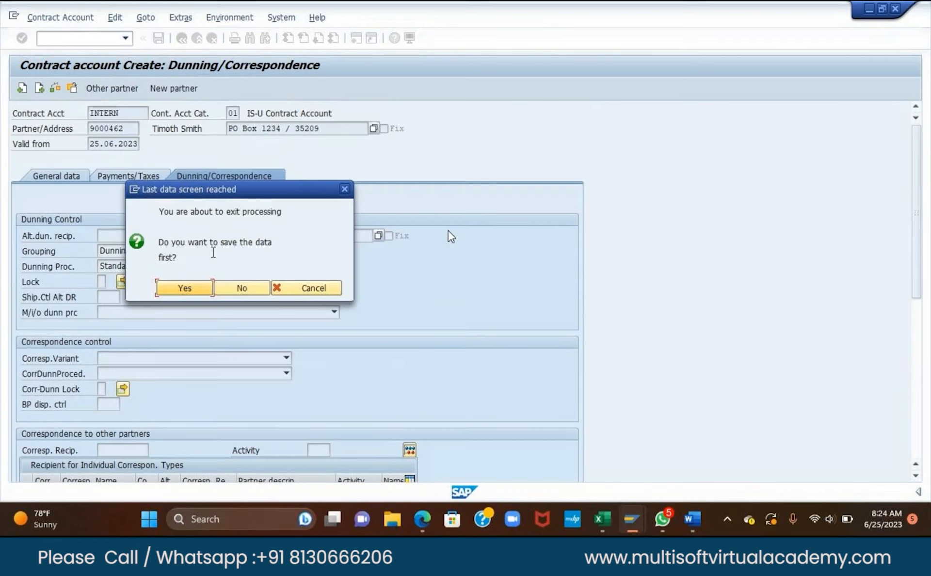
left_click(190, 287)
double_click(150, 493)
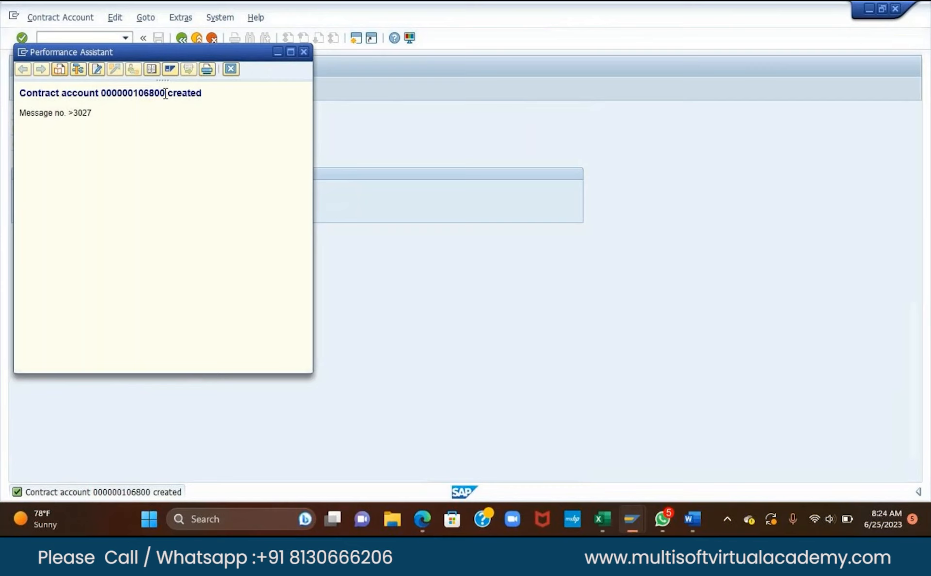
double_click(165, 93)
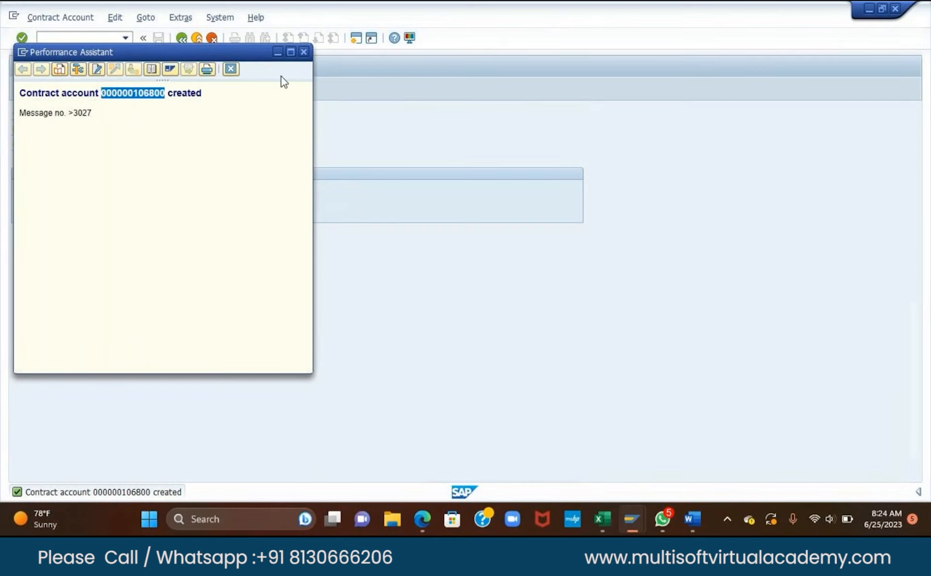
left_click(304, 52)
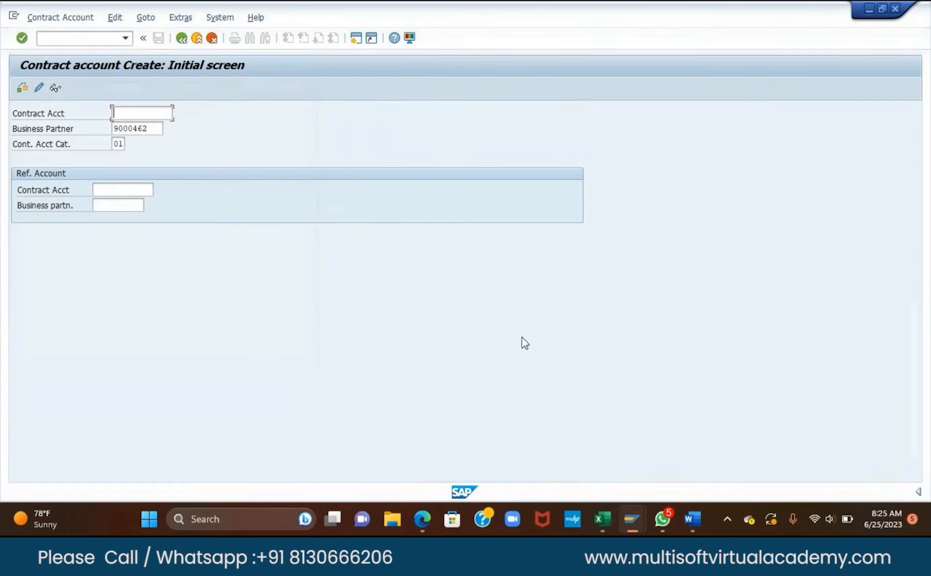
left_click(601, 520)
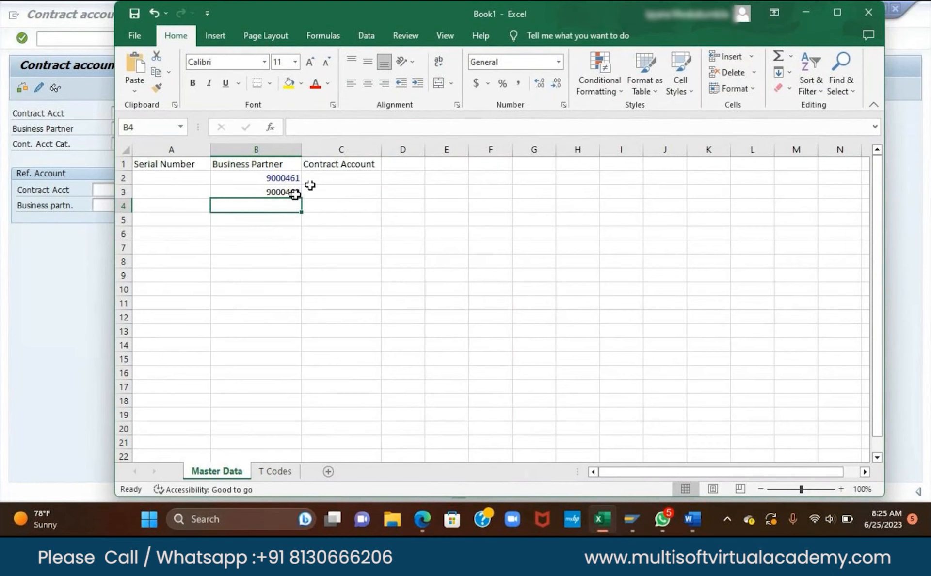
Select Contract Account cell C3 for partner 9000462, then return to SAP.
left_click(342, 191)
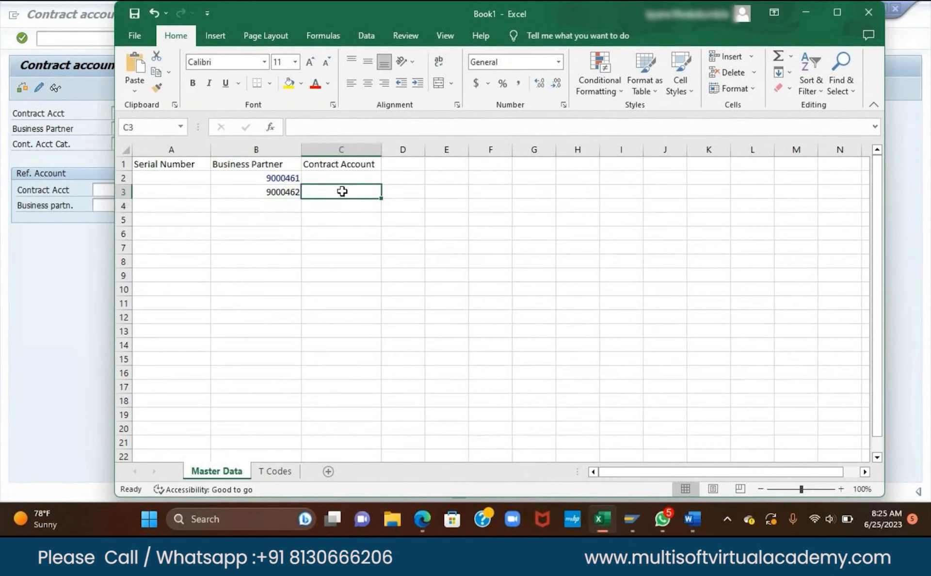
left_click(329, 276)
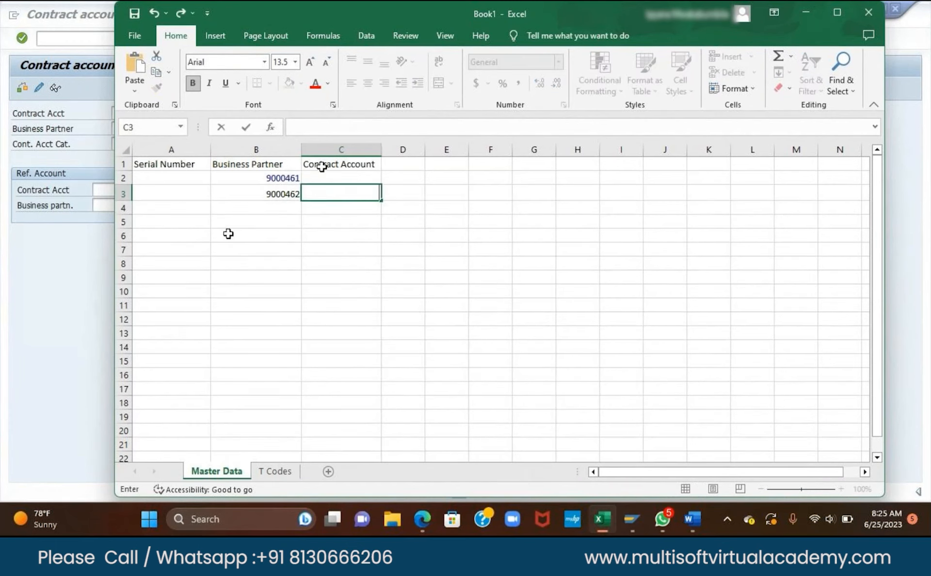
left_click(80, 289)
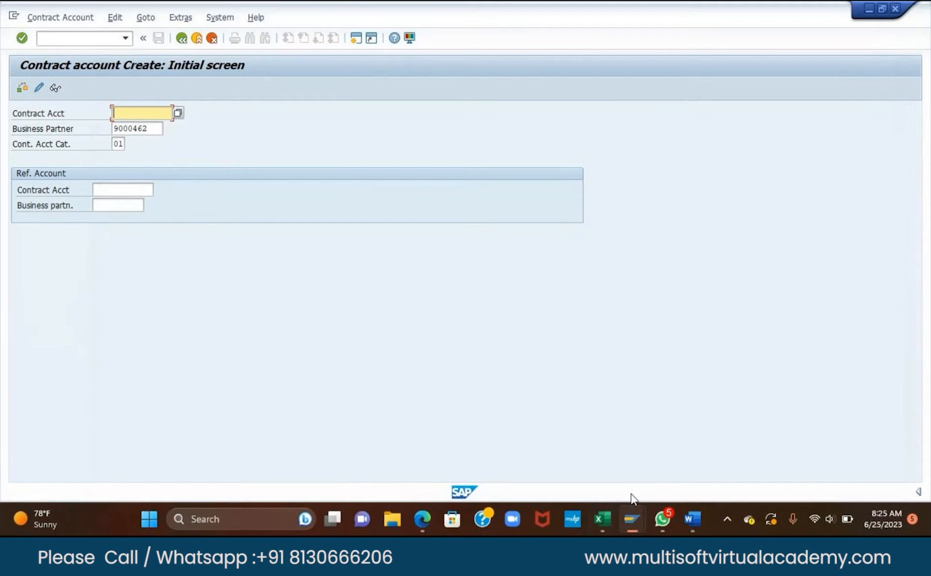
Start transaction /ncaa1 to create another contract account.
mouse_move(604, 515)
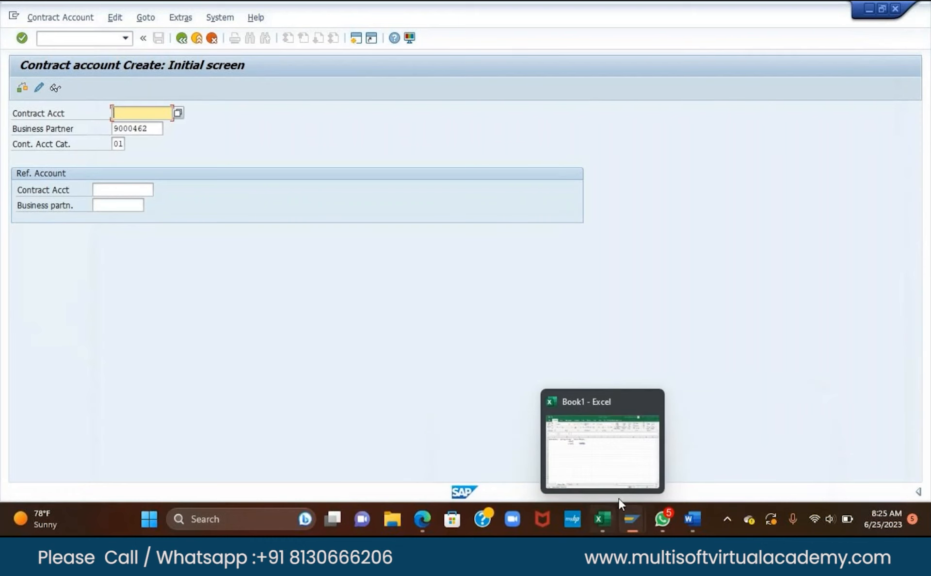
left_click(596, 450)
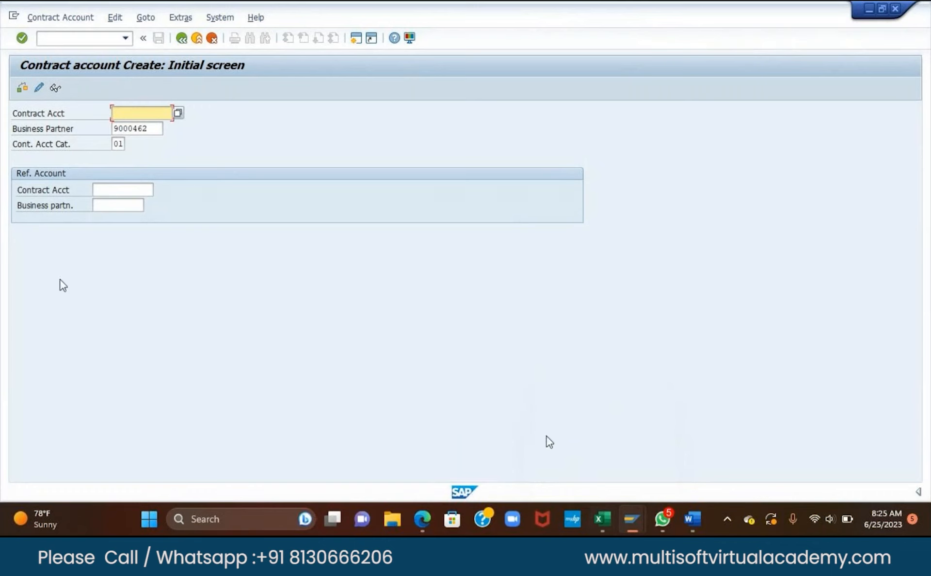
left_click(104, 39)
type("/n")
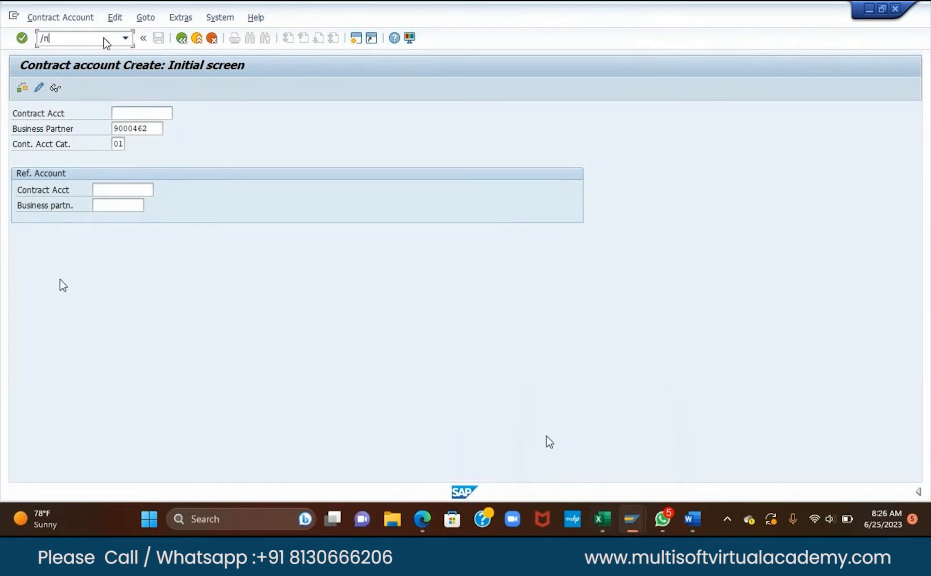
type("d")
key("BackSpace")
type("caa1")
left_click(140, 114)
left_click(139, 189)
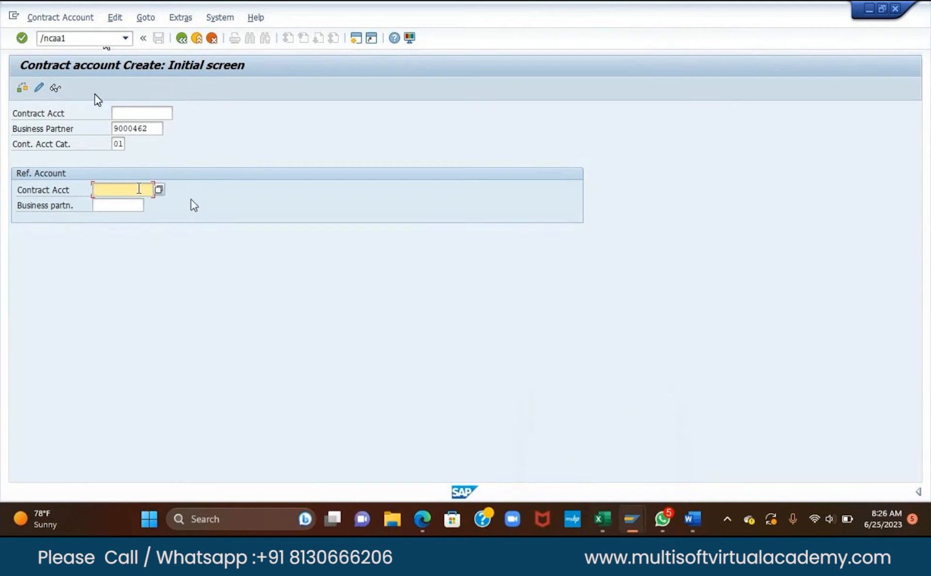
key("ctrl+v")
left_click(135, 206)
type("61")
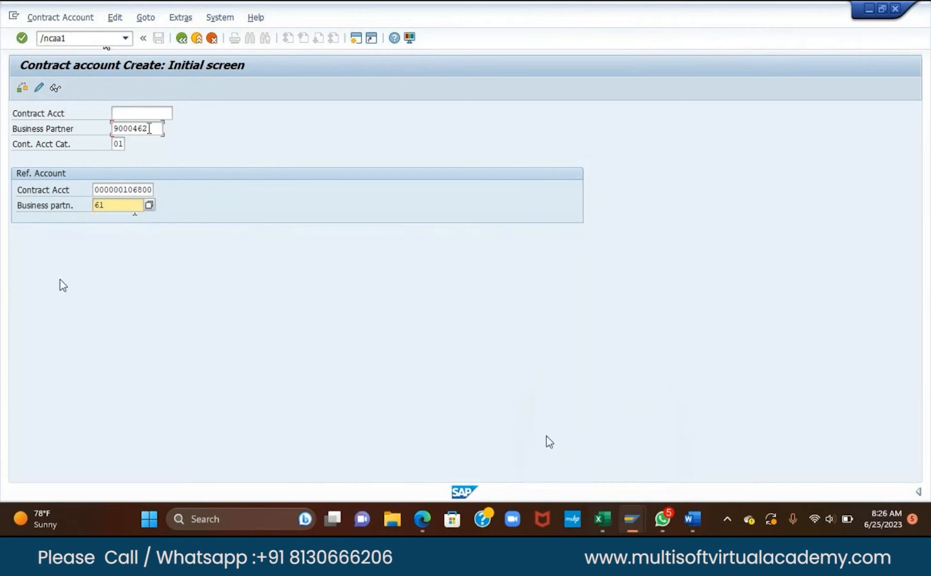
left_click(149, 129)
key("BackSpace")
type("1")
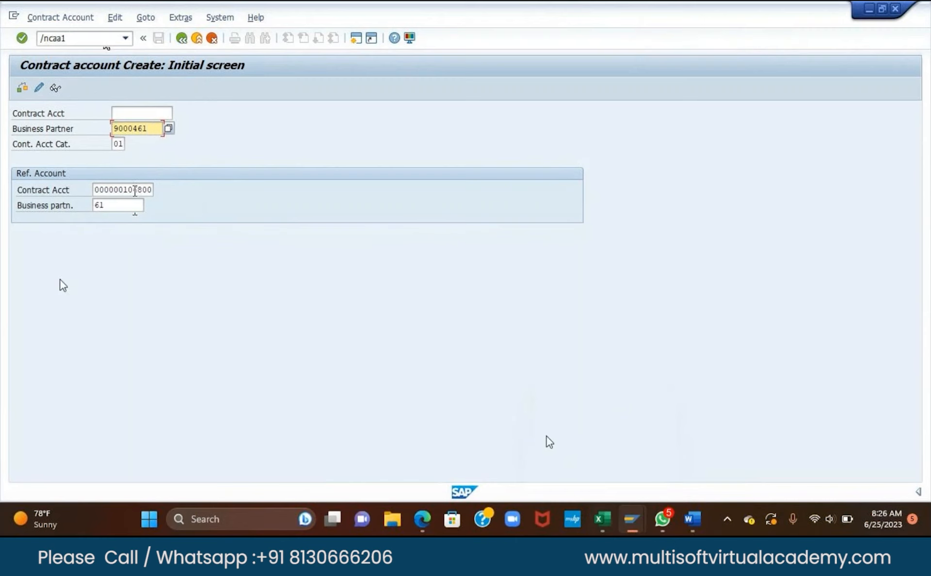
left_click(117, 204)
key("BackSpace")
key("BackSpace")
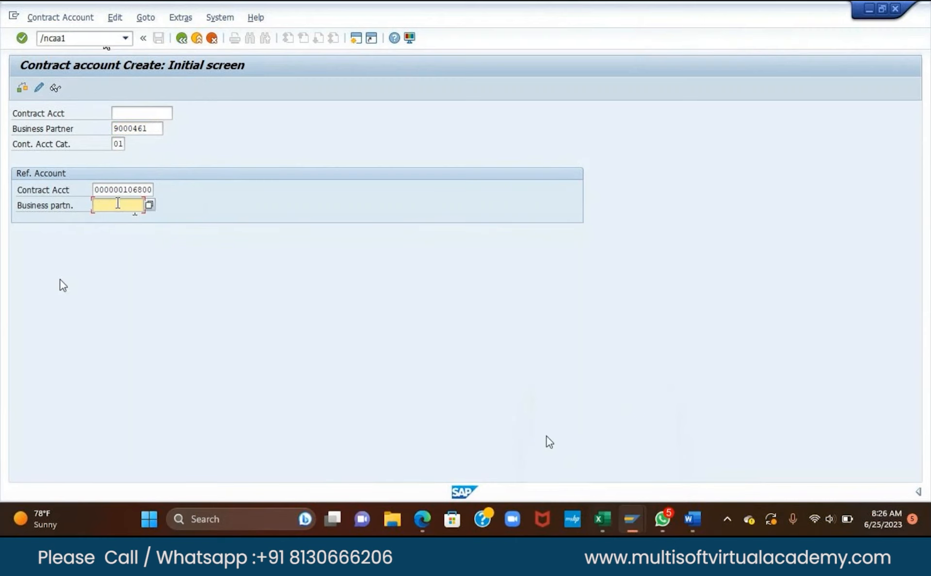
key("Return")
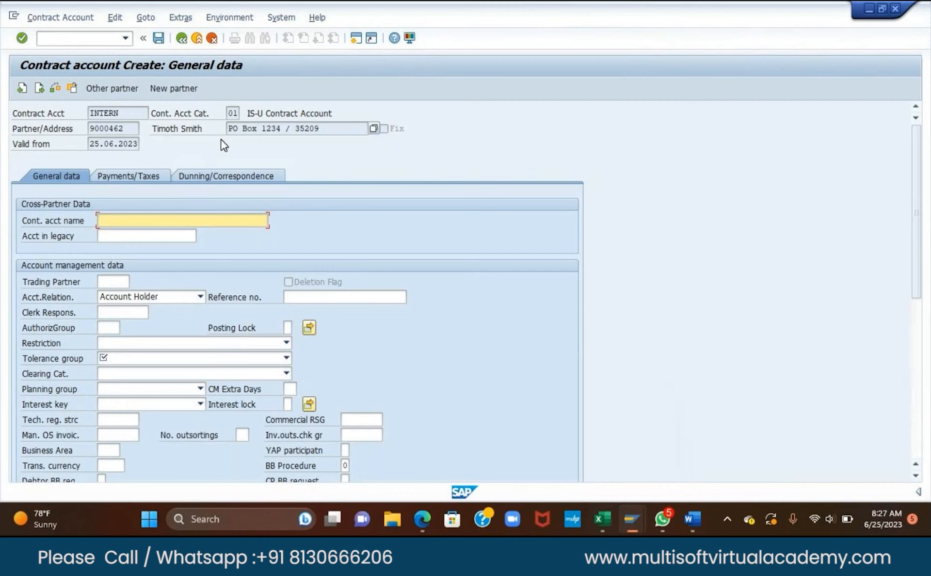
Save partner 9000462's contract account, choosing a Tolerance group from its dropdown when prompted.
left_click(158, 39)
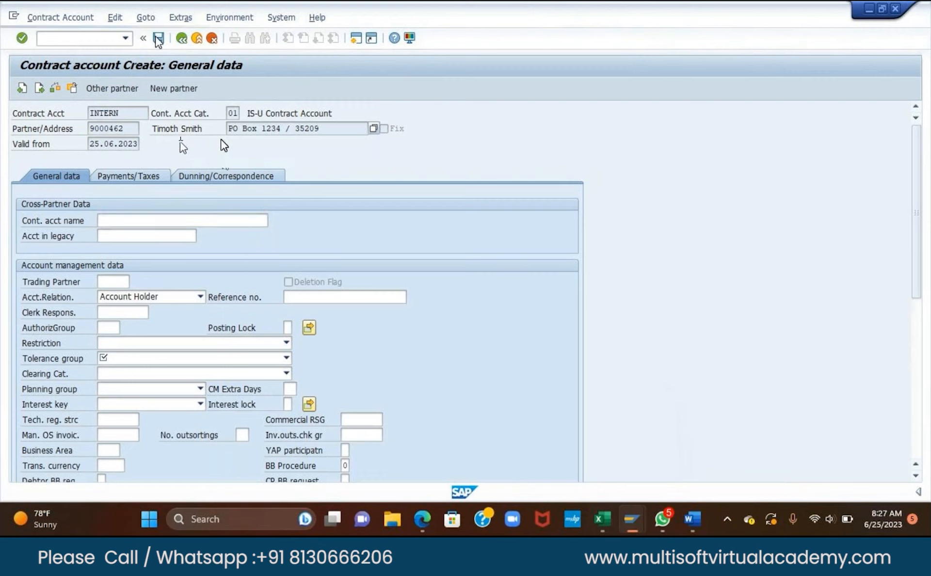
scroll(374, 291, "down", 4)
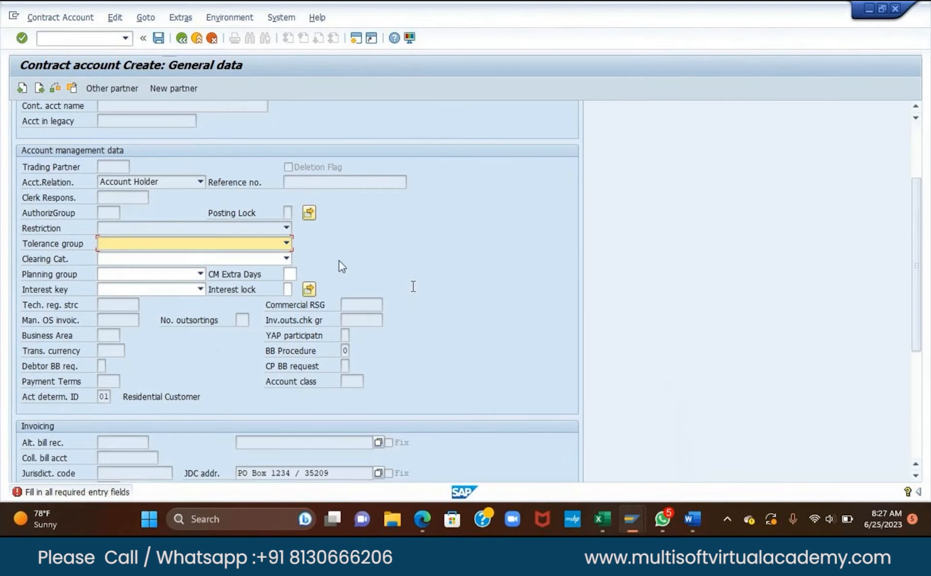
left_click(287, 243)
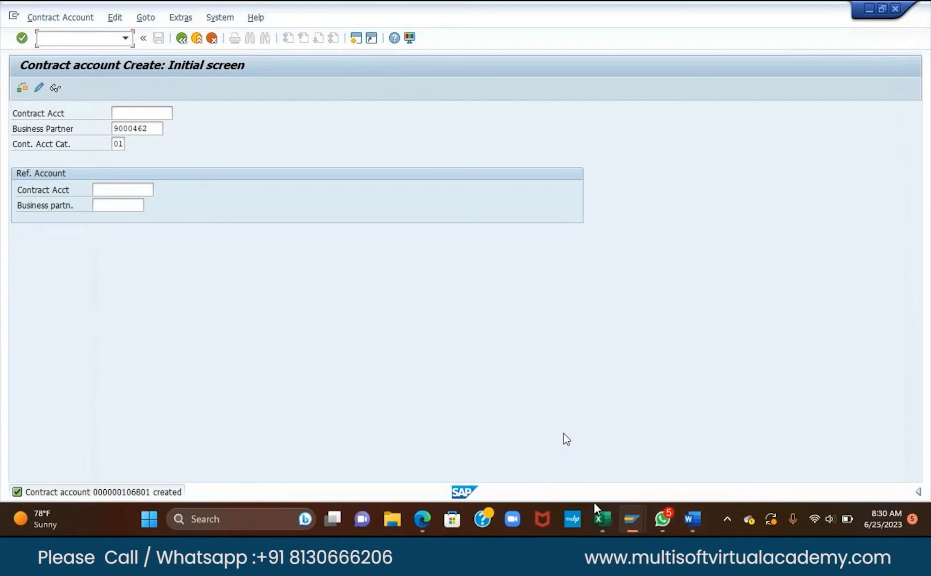
Log account numbers 106800 and 106801 in the Excel Contract Account column, then return to SAP.
left_click(602, 519)
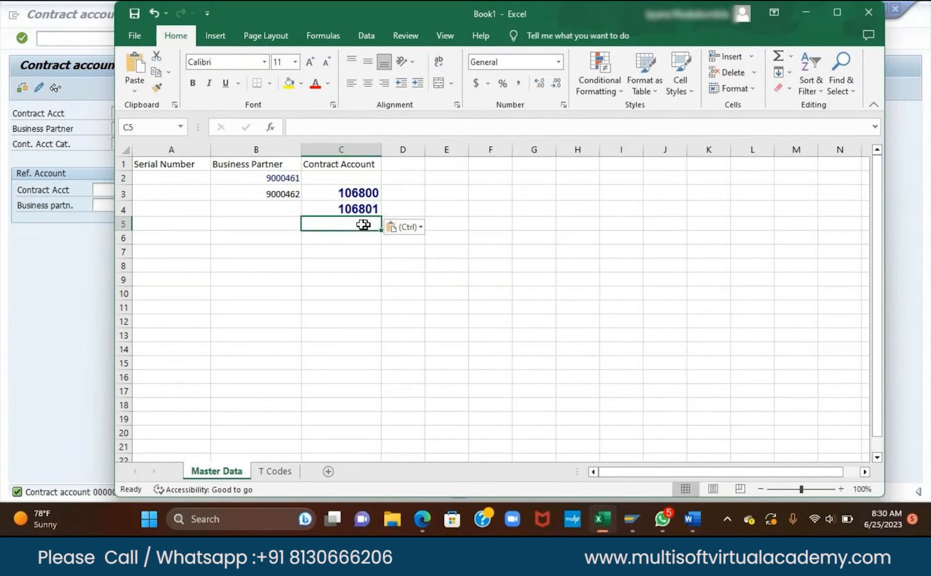
left_click(72, 300)
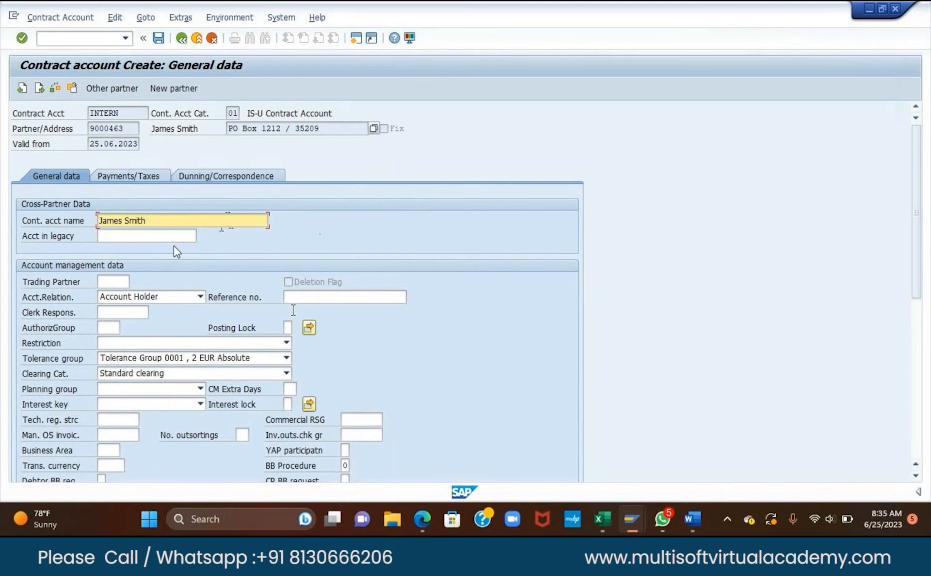
Finish and save partner 9000463's contract account, then select the new number 106802 in the message.
key("BackSpace")
key("BackSpace")
key("BackSpace")
key("BackSpace")
key("BackSpace")
key("BackSpace")
key("BackSpace")
key("BackSpace")
key("BackSpace")
key("BackSpace")
key("BackSpace")
key("Return")
key("Return")
key("Return")
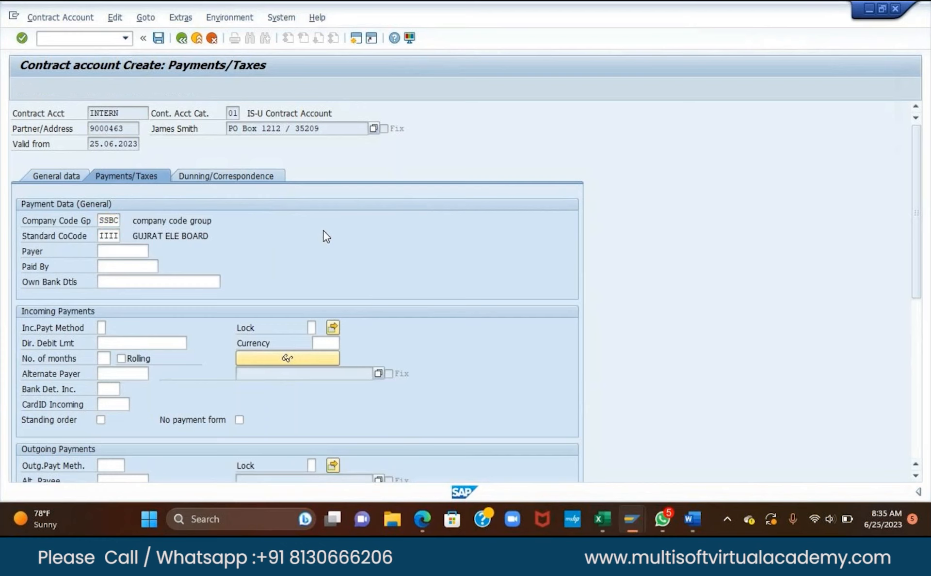
left_click(192, 289)
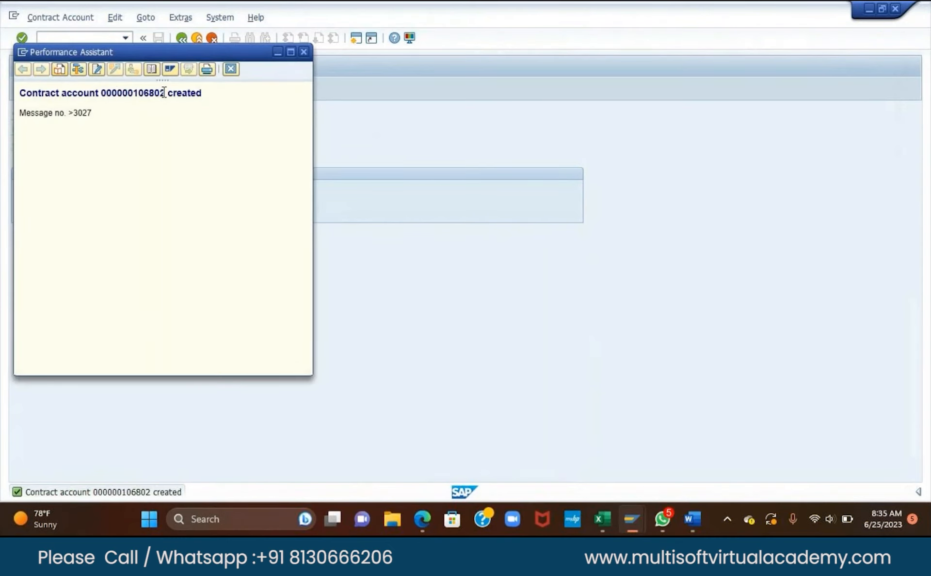
left_click_drag(164, 92, 133, 92)
Close the confirmation and restart transaction CAA1 with /ncaa for a fresh creation screen.
left_click(304, 53)
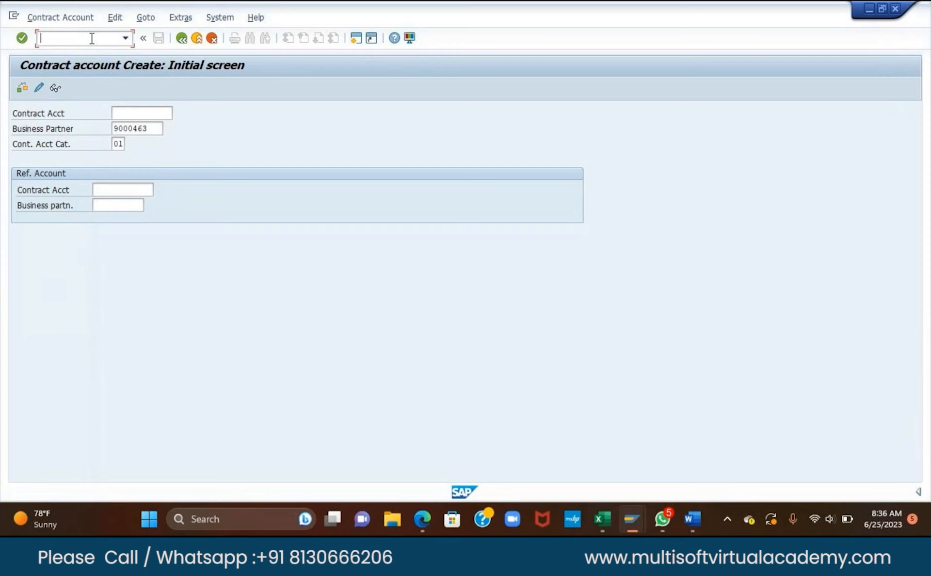
type("/ncaa1")
key("Return")
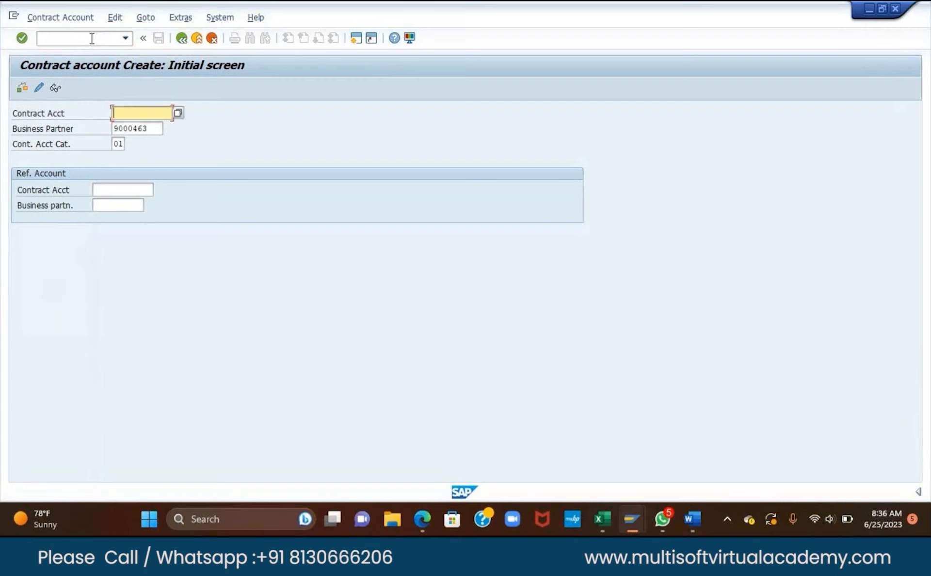
left_click(102, 38)
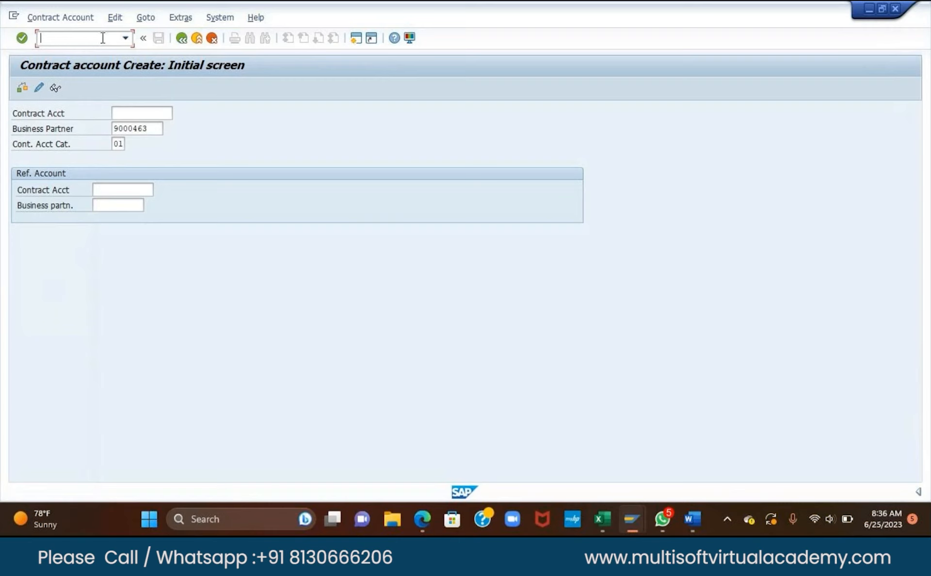
type("/nc")
key("BackSpace")
key("BackSpace")
key("BackSpace")
Display contract account 106802 and scroll its General data to Tolerance Group 0001 and payment terms S002.
left_click(56, 88)
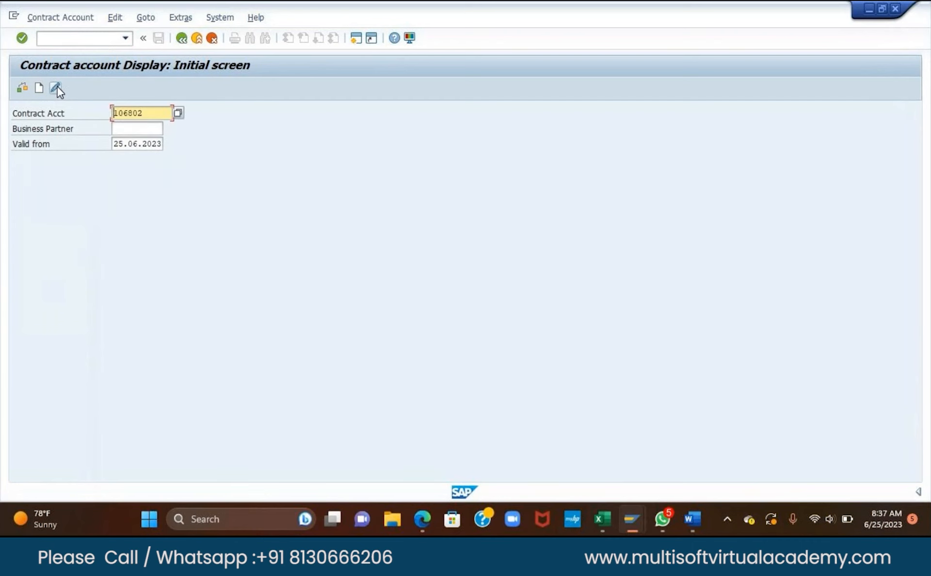
key("Return")
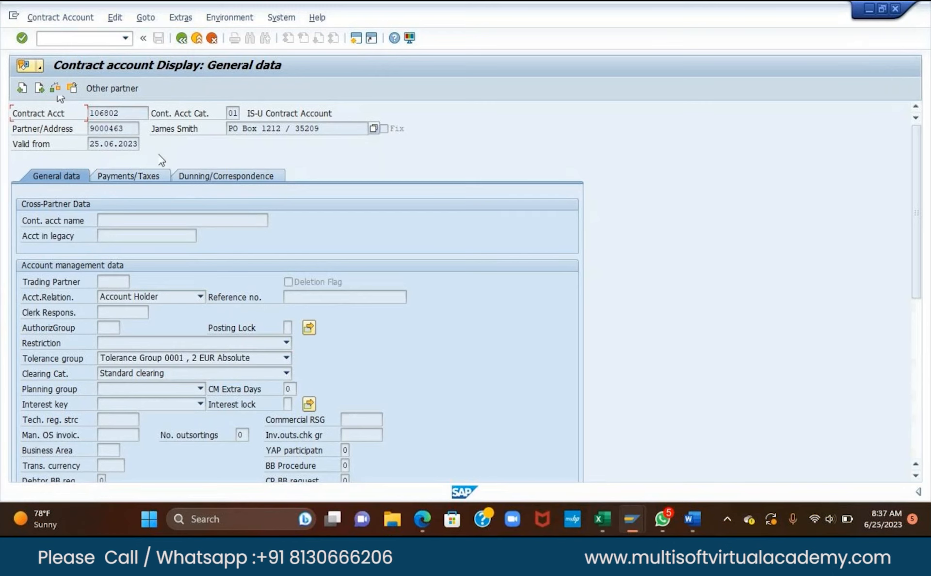
scroll(101, 238, "down", 1)
scroll(106, 237, "down", 3)
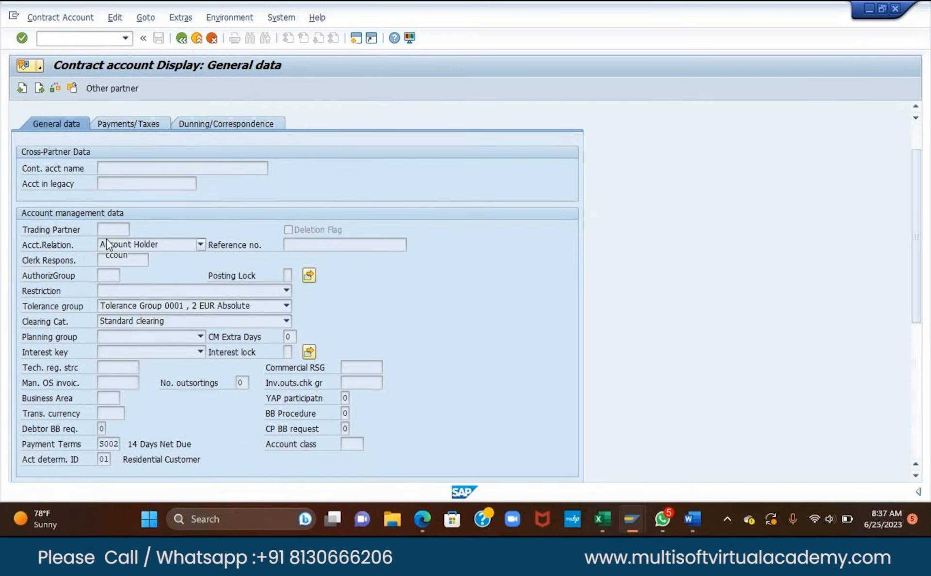